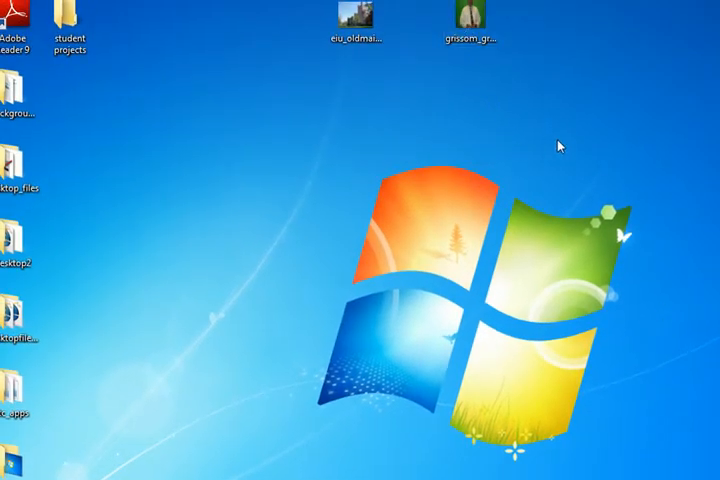
# Create a new desktop folder named magazinecover
pyautogui.rightClick(524, 113)
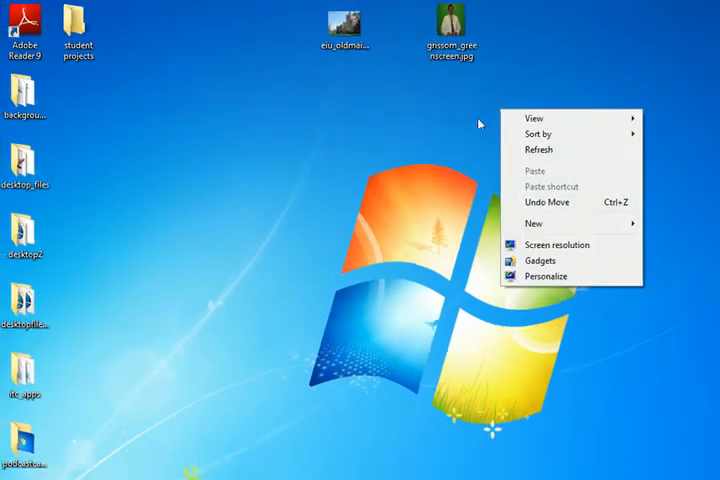
pyautogui.moveTo(438, 388)
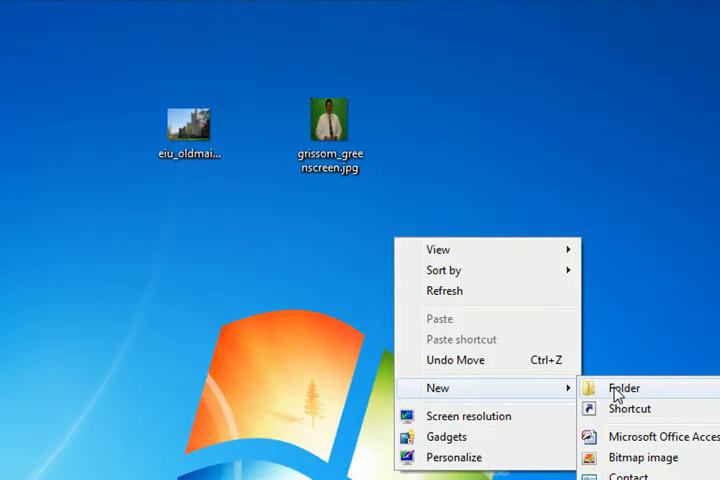
pyautogui.click(504, 195)
pyautogui.write('m')
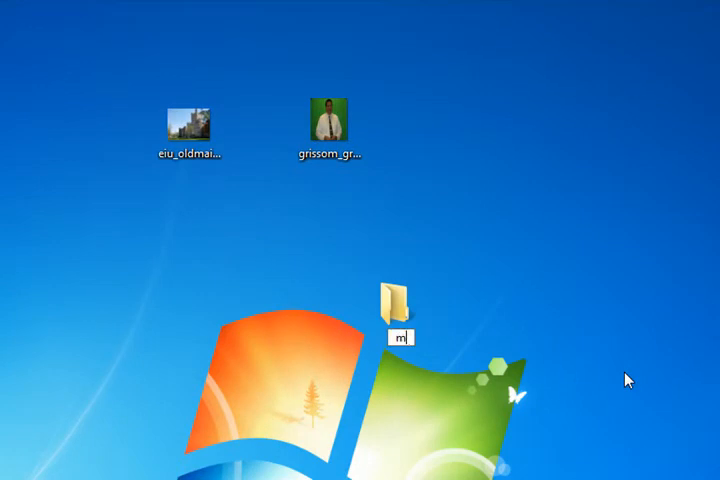
pyautogui.write('agazinecover')
pyautogui.press('Return')
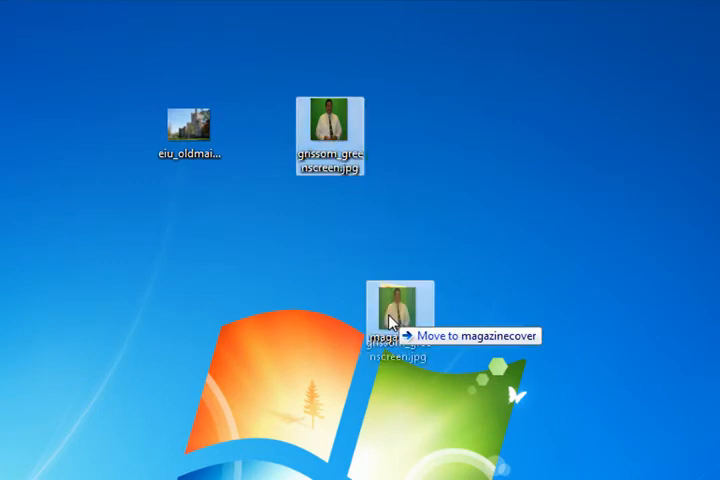
# Move the greenscreen picture and the Old Main photo into the magazinecover folder
pyautogui.moveTo(321, 141); pyautogui.dragTo(365, 305)
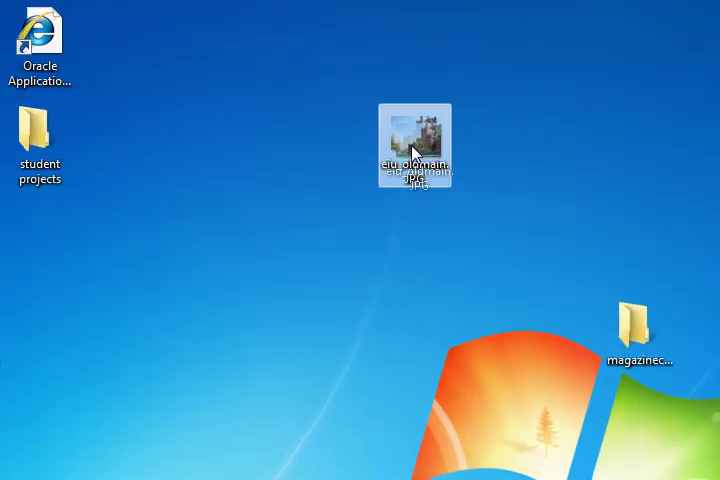
pyautogui.moveTo(415, 156); pyautogui.dragTo(510, 263)
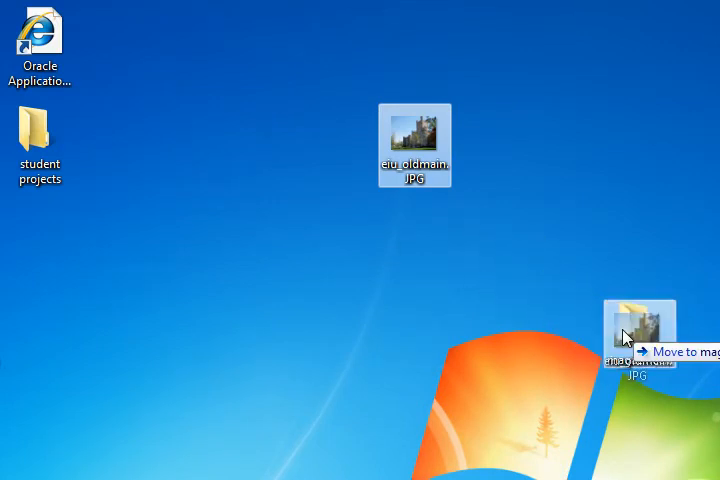
pyautogui.moveTo(510, 263); pyautogui.dragTo(624, 334)
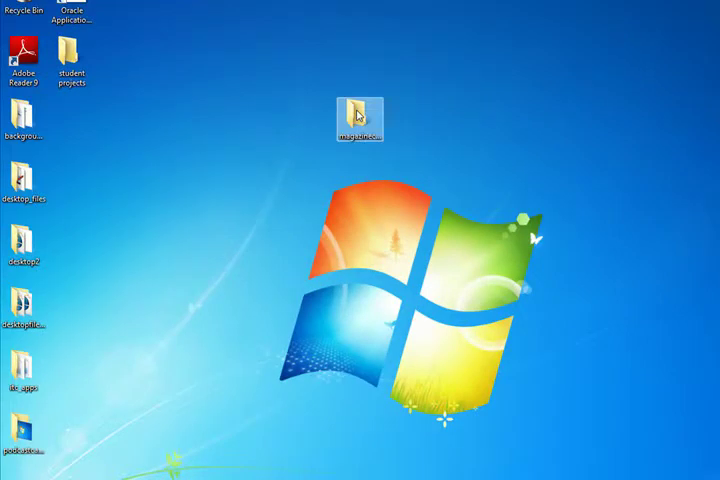
# Check the magazinecover folder's contents, then close its window
pyautogui.doubleClick(358, 115)
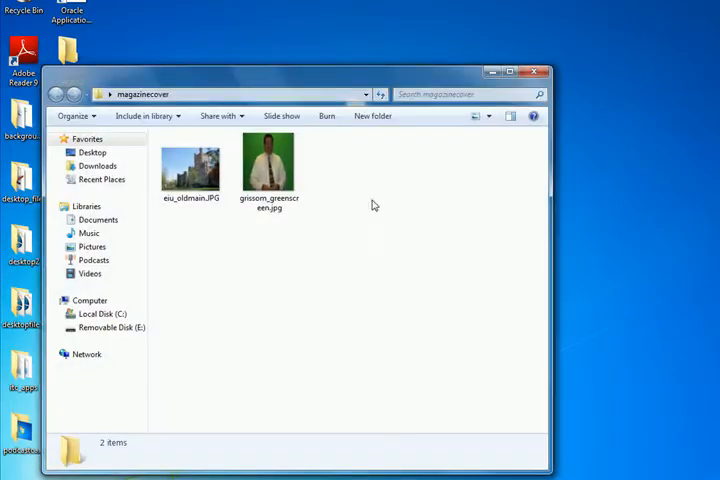
pyautogui.moveTo(273, 80); pyautogui.dragTo(393, 35)
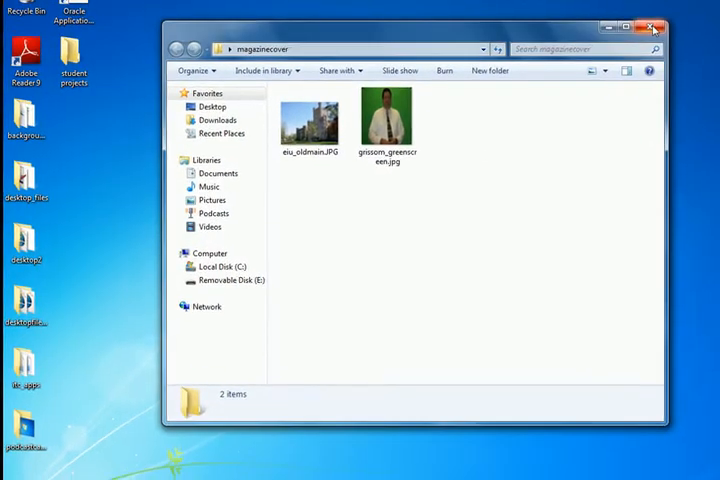
pyautogui.click(646, 30)
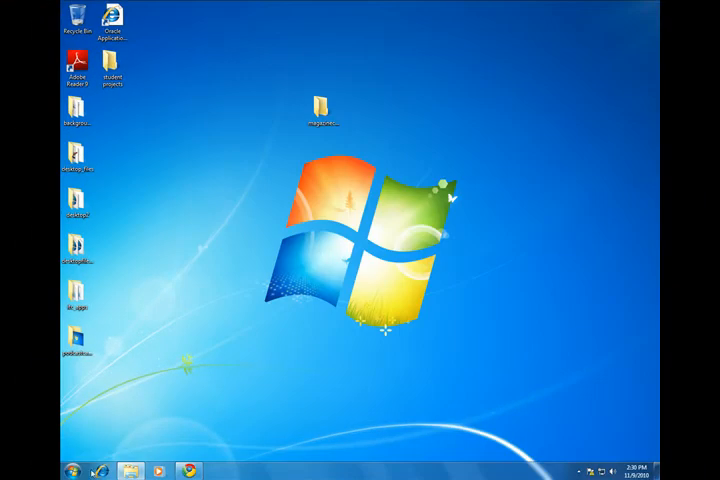
# Launch Paint.NET from the Start menu's program list
pyautogui.click(73, 471)
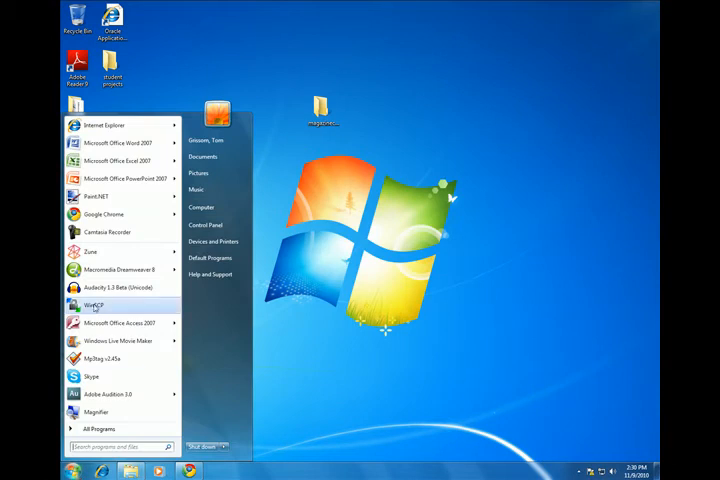
pyautogui.click(92, 201)
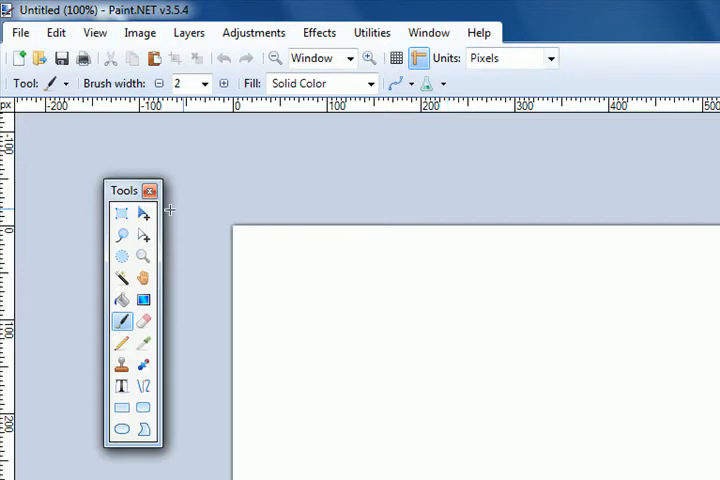
# Arrange the Tools, Layers and Colors panels around the blank canvas
pyautogui.moveTo(114, 190); pyautogui.dragTo(198, 190)
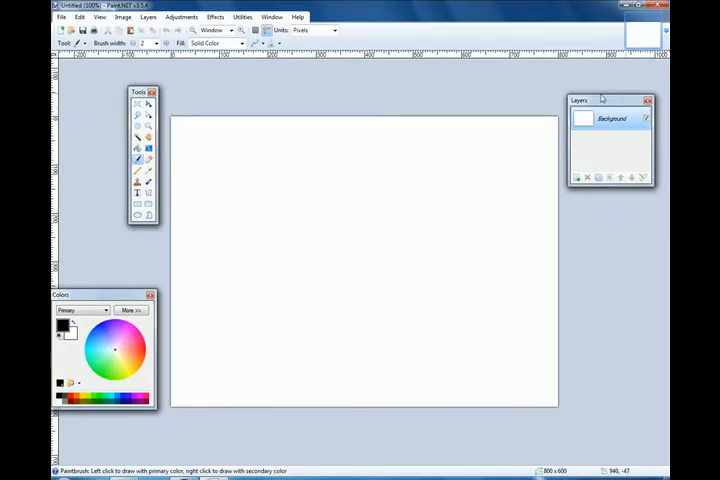
pyautogui.moveTo(625, 101); pyautogui.dragTo(615, 110)
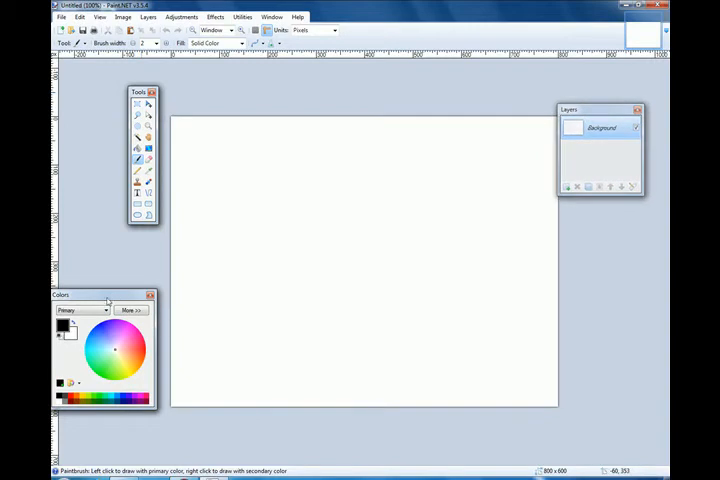
pyautogui.moveTo(107, 296)
pyautogui.mouseDown()
pyautogui.moveTo(153, 277)
pyautogui.moveTo(133, 271)
pyautogui.mouseUp()
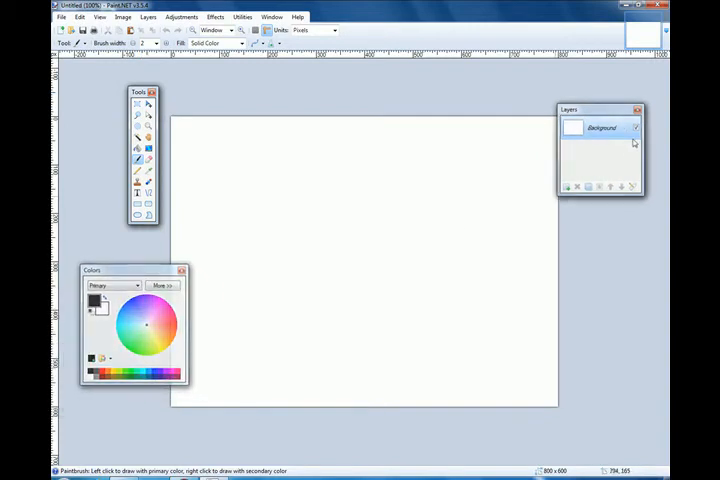
pyautogui.moveTo(596, 115); pyautogui.dragTo(596, 135)
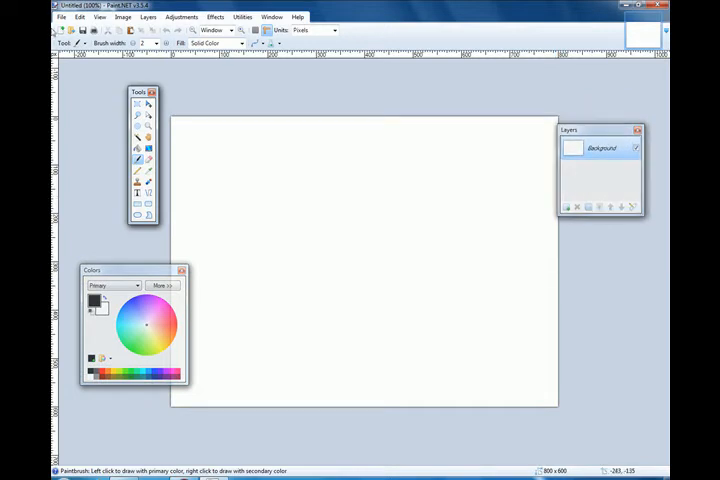
# Open grissom_greenscreen.jpg from the Desktop's magazinecover folder
pyautogui.click(61, 17)
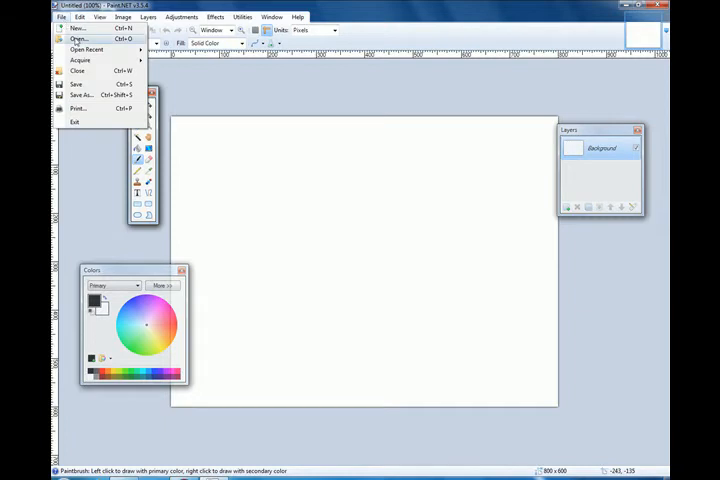
pyautogui.click(74, 38)
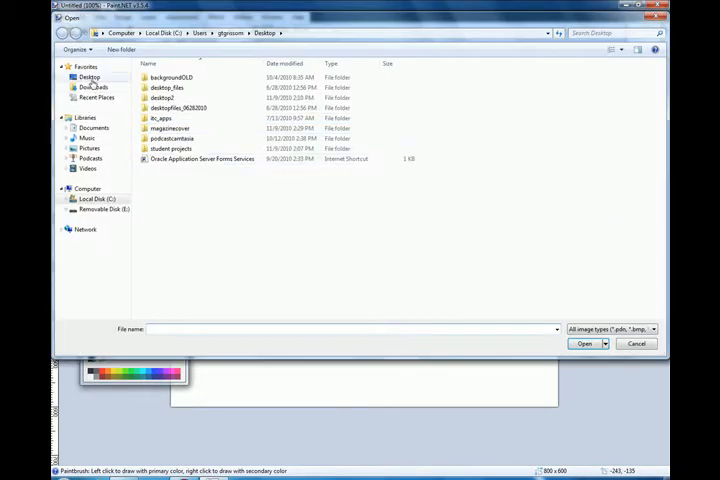
pyautogui.click(89, 77)
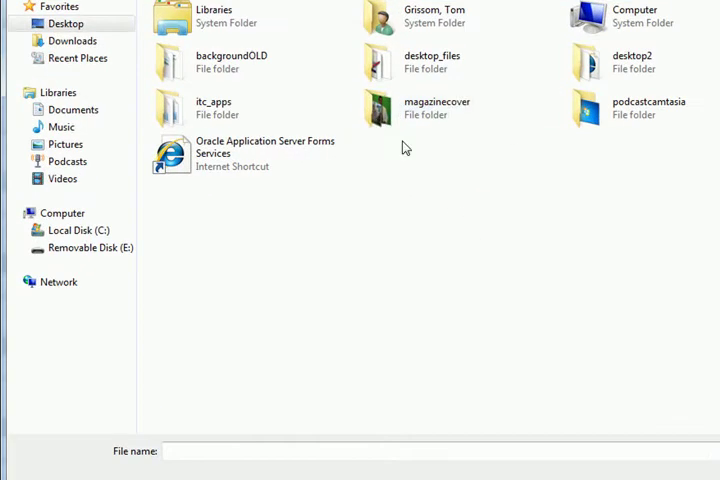
pyautogui.doubleClick(370, 115)
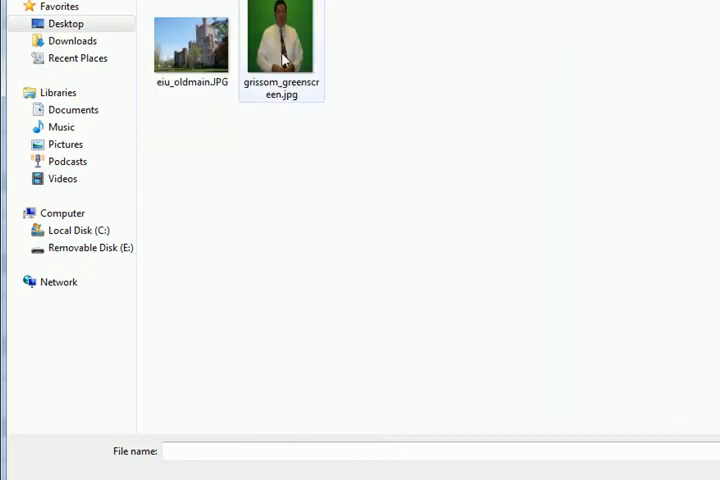
pyautogui.doubleClick(283, 61)
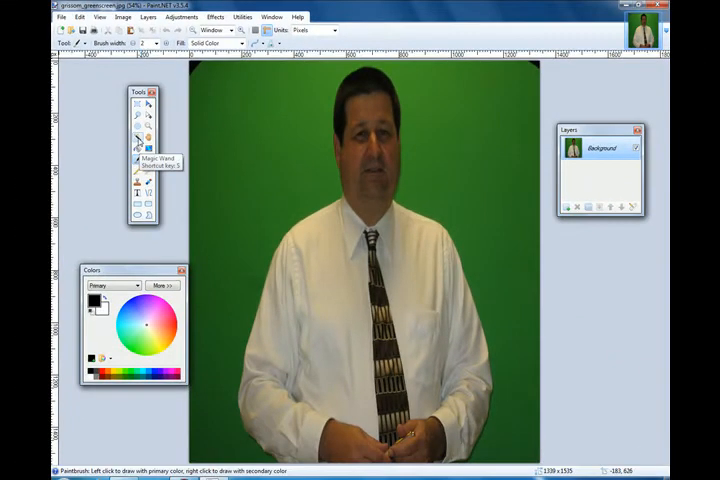
# Switch to the Magic Wand, undo the first selection and lower tolerance to 25%
pyautogui.click(137, 140)
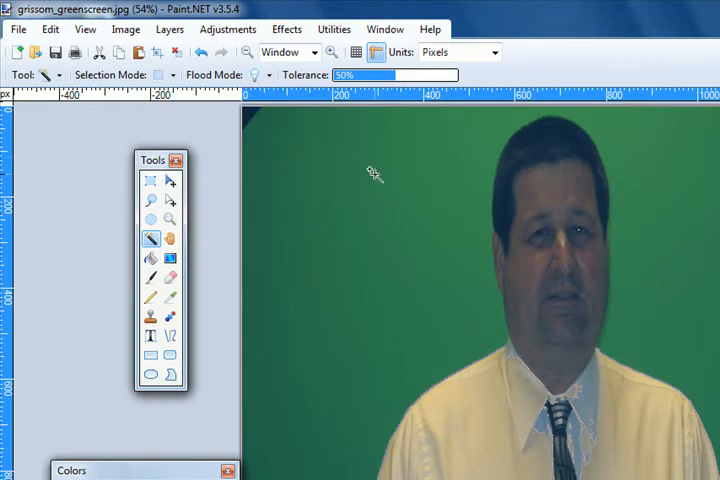
pyautogui.hotkey('ctrl', 'z')
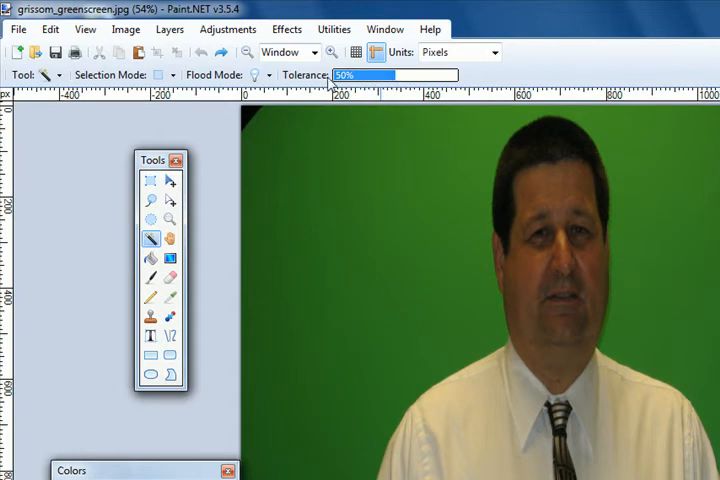
pyautogui.click(365, 79)
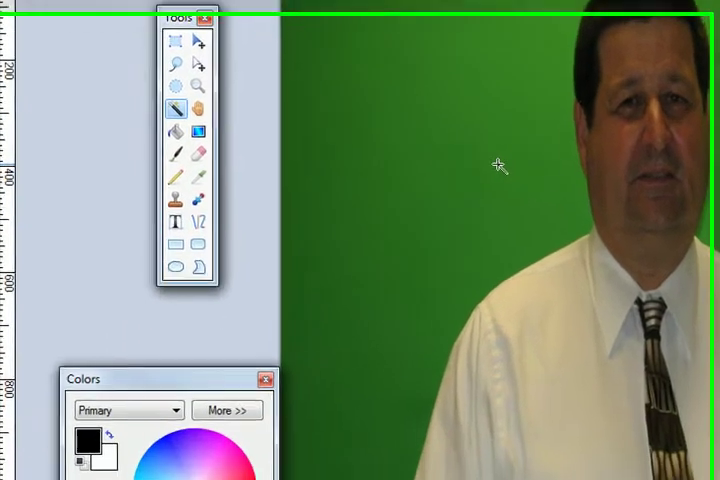
# Select the green backdrop around the man and delete it to transparency
pyautogui.click(430, 288)
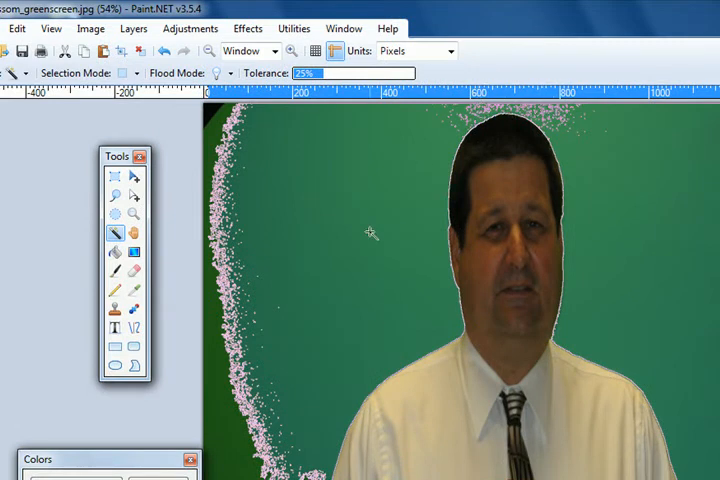
pyautogui.press('Delete')
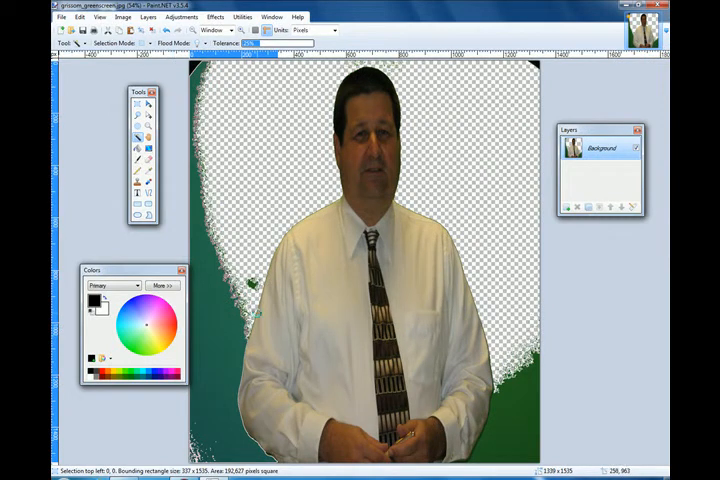
pyautogui.press('Delete')
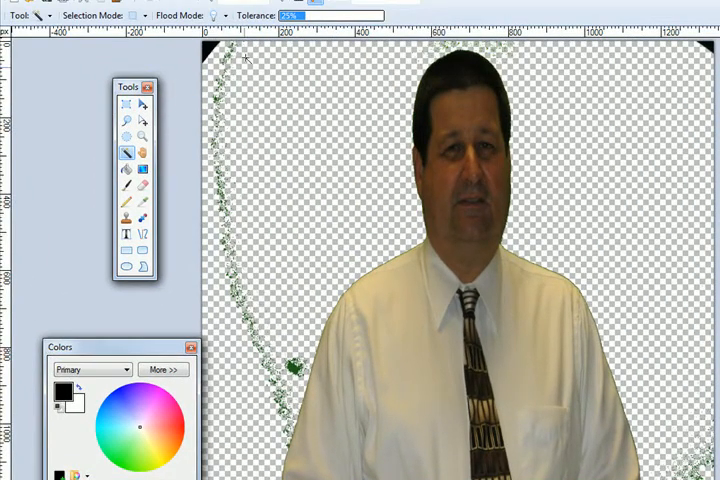
# Switch to the Eraser with brush width 60
pyautogui.click(143, 185)
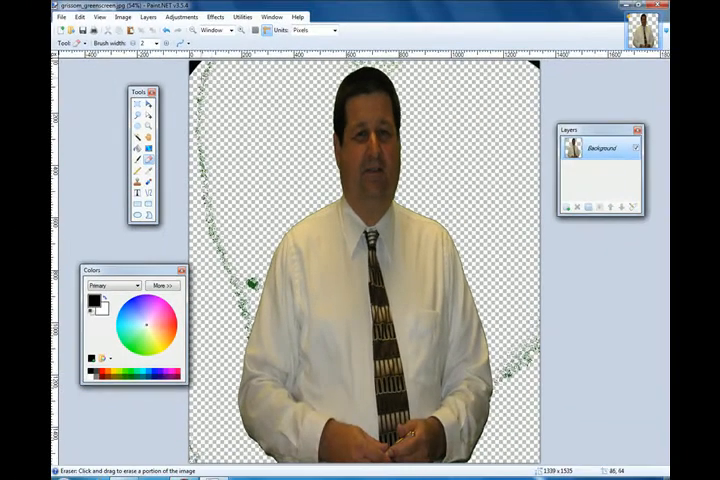
pyautogui.click(156, 44)
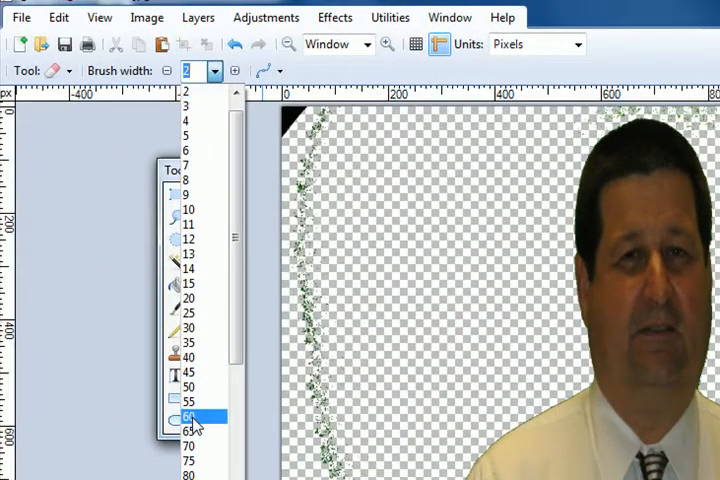
pyautogui.click(192, 417)
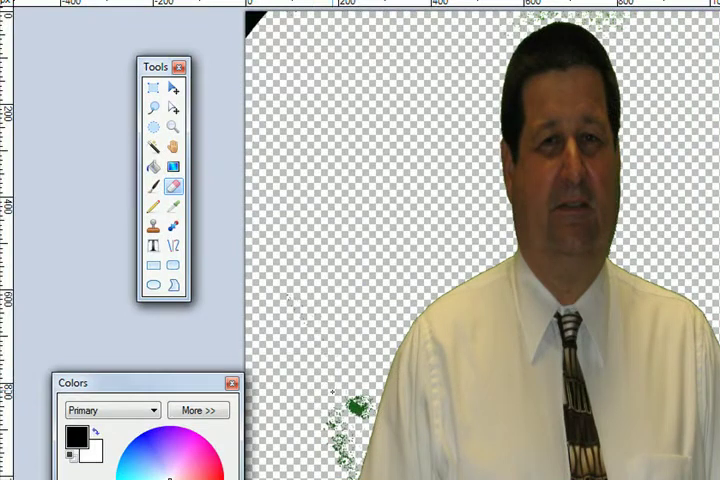
# Erase the dark blob left of the man, speckles on his right and the top-left corner
pyautogui.moveTo(348, 400); pyautogui.dragTo(360, 415)
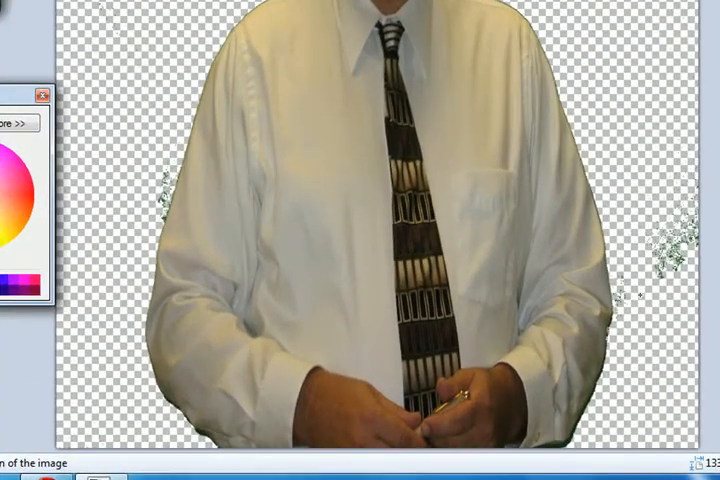
pyautogui.moveTo(638, 299); pyautogui.dragTo(682, 247)
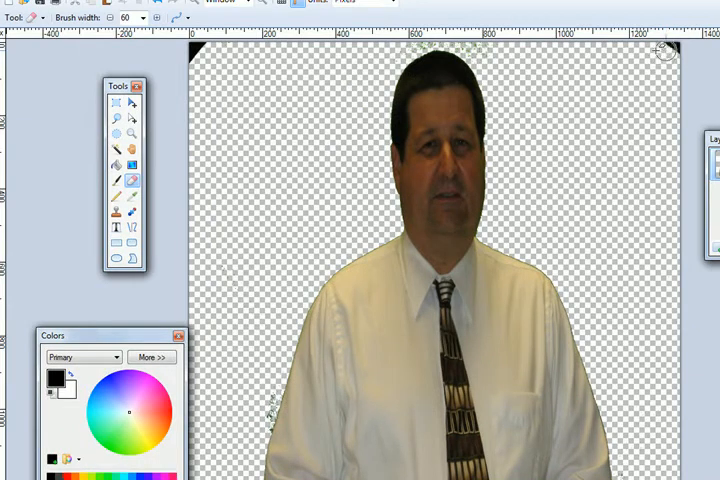
pyautogui.moveTo(205, 60); pyautogui.dragTo(198, 52)
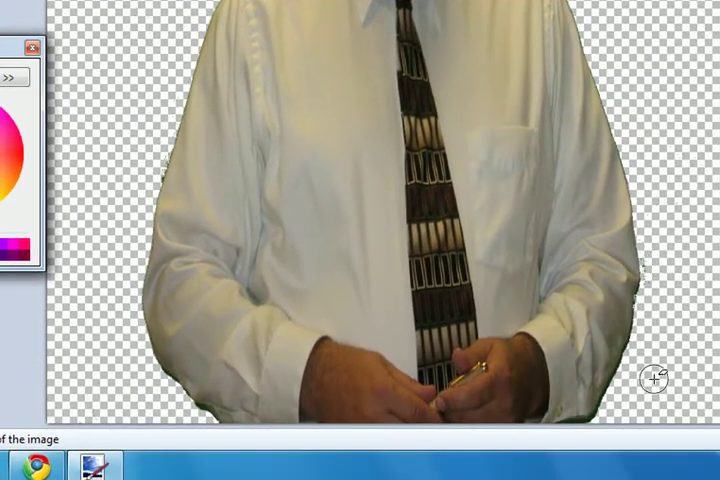
# Erase the rough fringe along both edges of the man's shirt
pyautogui.moveTo(660, 262); pyautogui.dragTo(644, 407)
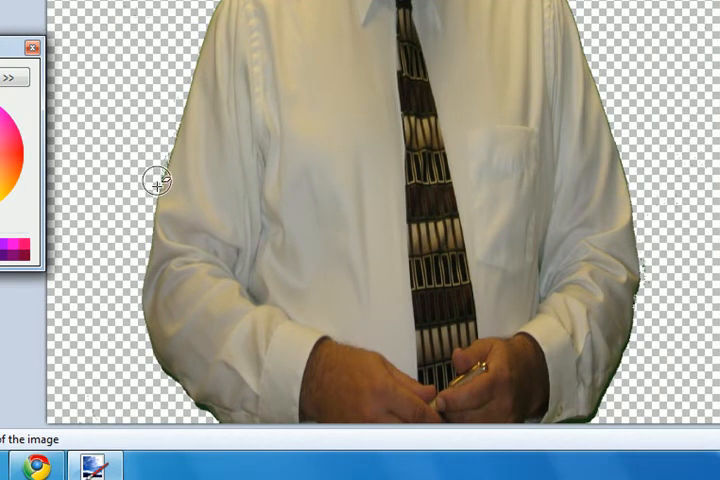
pyautogui.moveTo(156, 190); pyautogui.dragTo(153, 206)
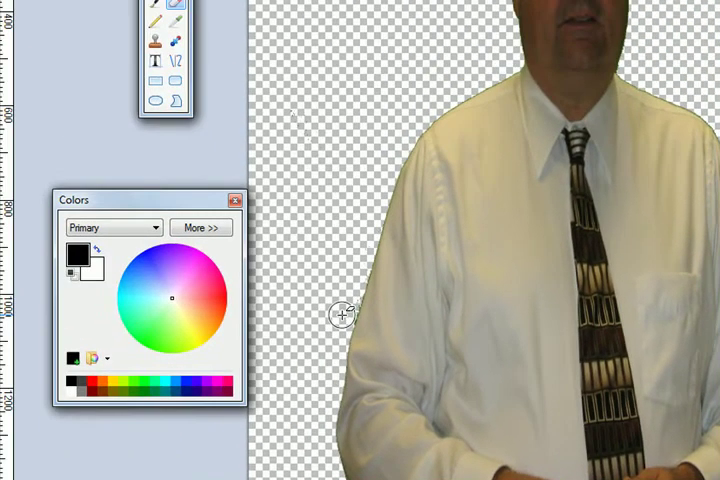
pyautogui.moveTo(341, 315); pyautogui.dragTo(356, 311)
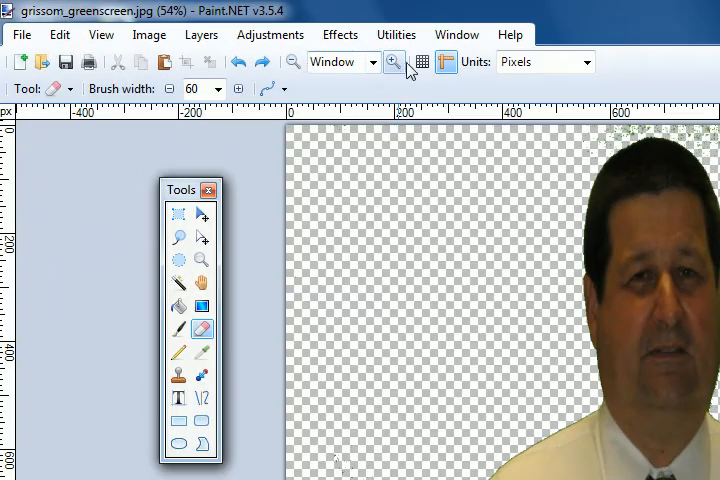
# Zoom in to 200% and narrow the eraser width from 60 to 20
pyautogui.click(392, 62)
pyautogui.click(392, 62)
pyautogui.moveTo(390, 461); pyautogui.dragTo(270, 462)
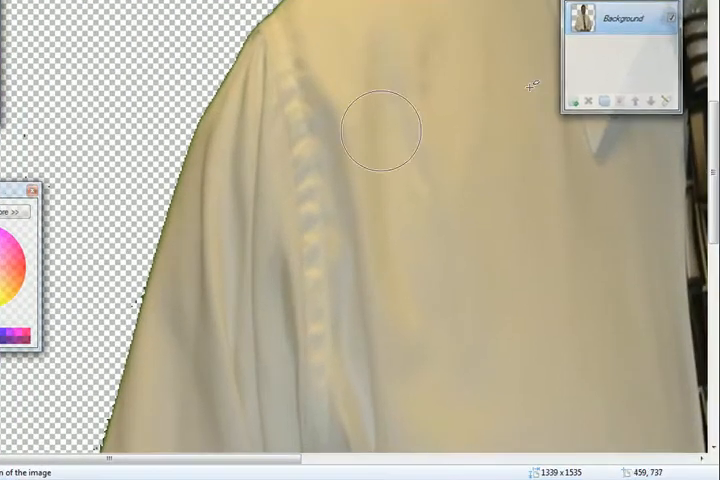
pyautogui.scroll(-2, 434, 209)
pyautogui.scroll(-3, 434, 209)
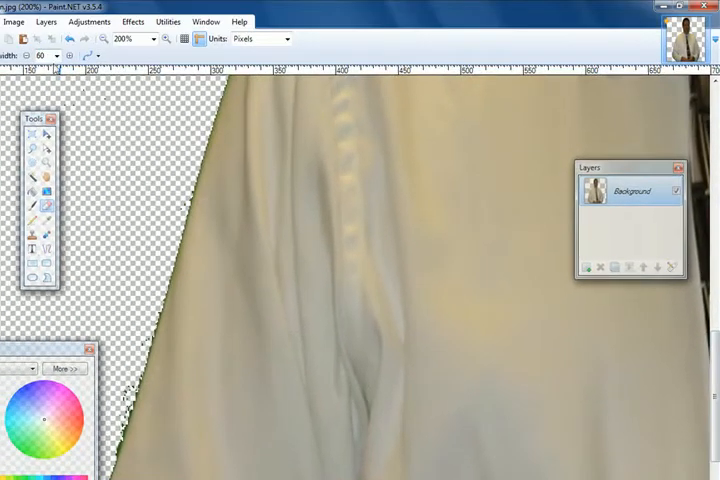
pyautogui.click(58, 56)
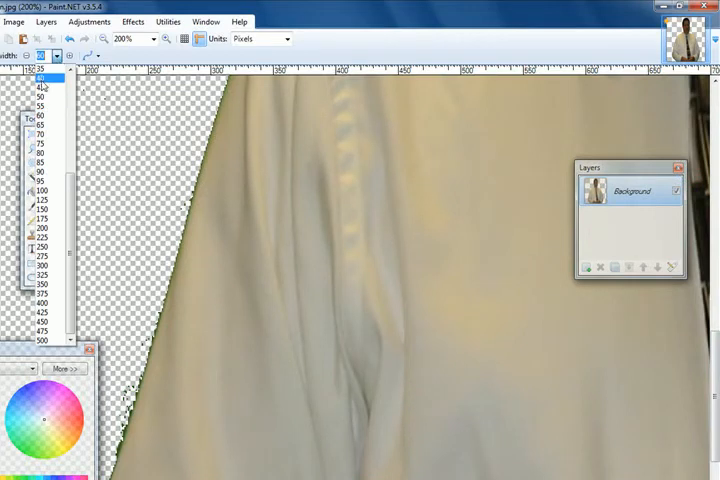
pyautogui.click(26, 68)
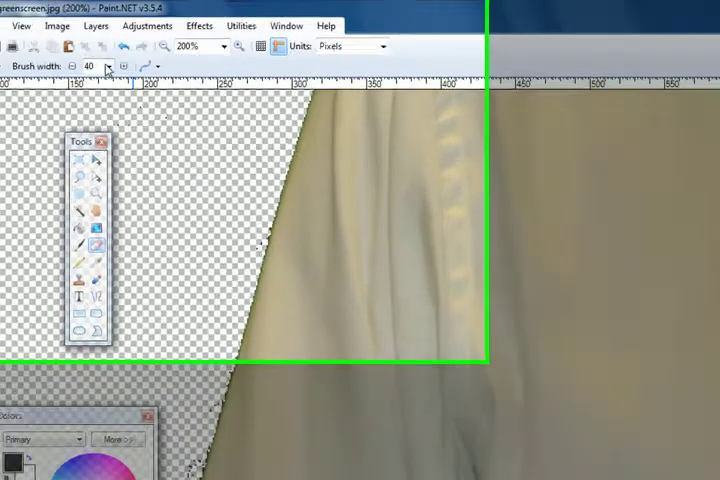
pyautogui.click(57, 56)
pyautogui.click(236, 110)
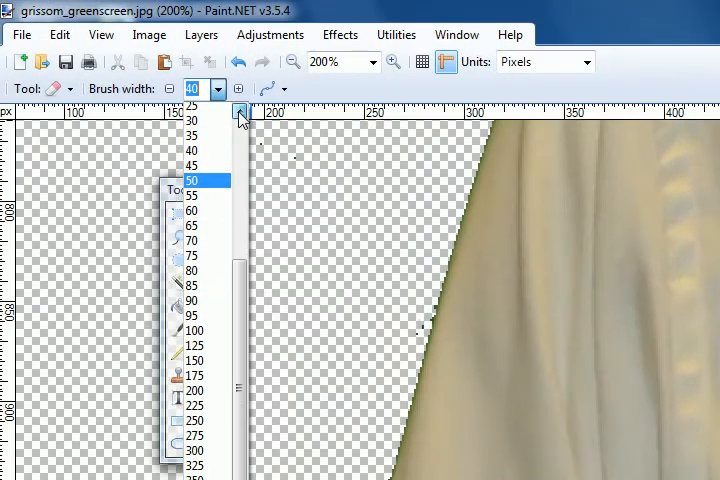
pyautogui.click(243, 117)
pyautogui.click(195, 127)
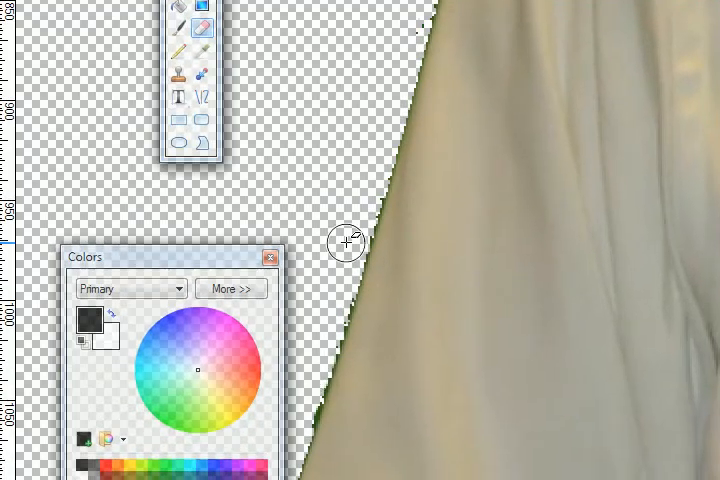
# Erase the jagged fringe along the left edge of the shirt
pyautogui.moveTo(347, 248); pyautogui.dragTo(300, 406)
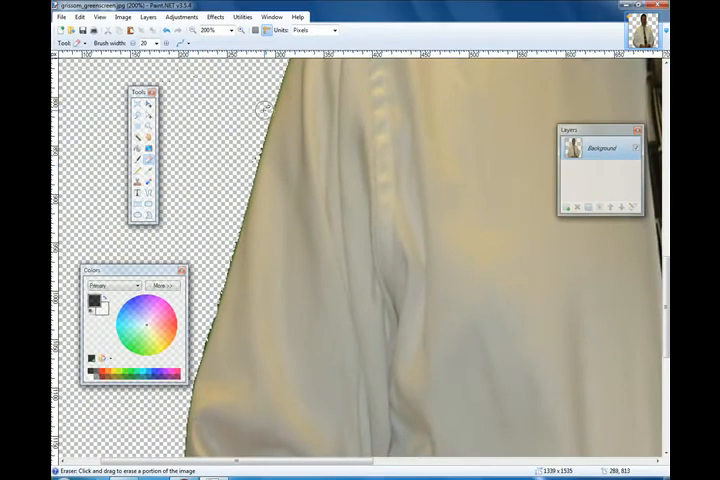
# Zoom out and add a new empty Layer 2 above the Background layer
pyautogui.click(193, 33)
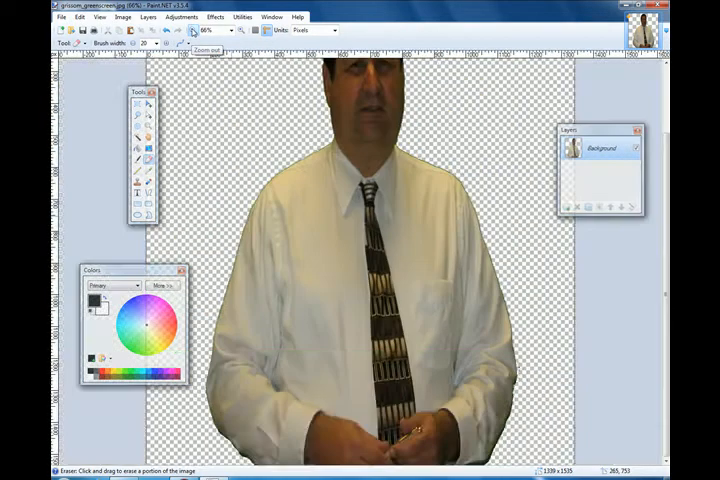
pyautogui.click(193, 33)
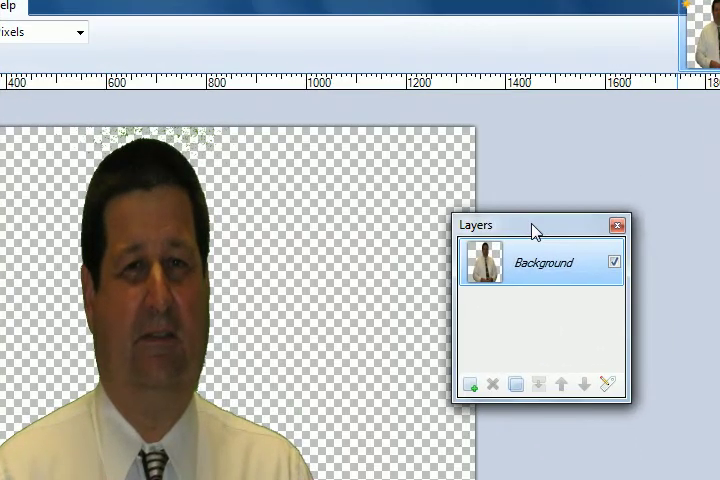
pyautogui.moveTo(619, 181)
pyautogui.mouseDown()
pyautogui.moveTo(530, 236)
pyautogui.moveTo(501, 183)
pyautogui.mouseUp()
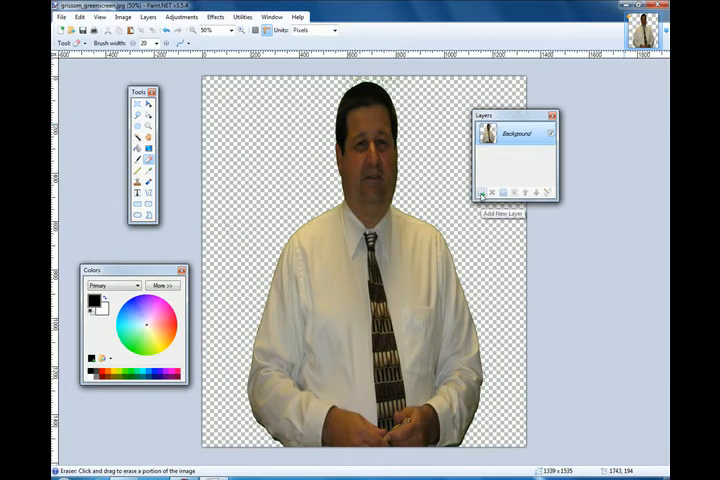
pyautogui.click(481, 193)
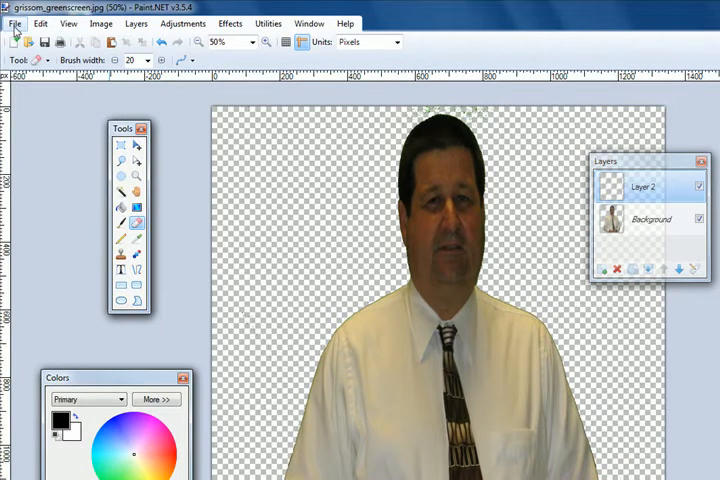
# Open eiu_oldmain.JPG from the magazinecover folder as a second image
pyautogui.click(15, 25)
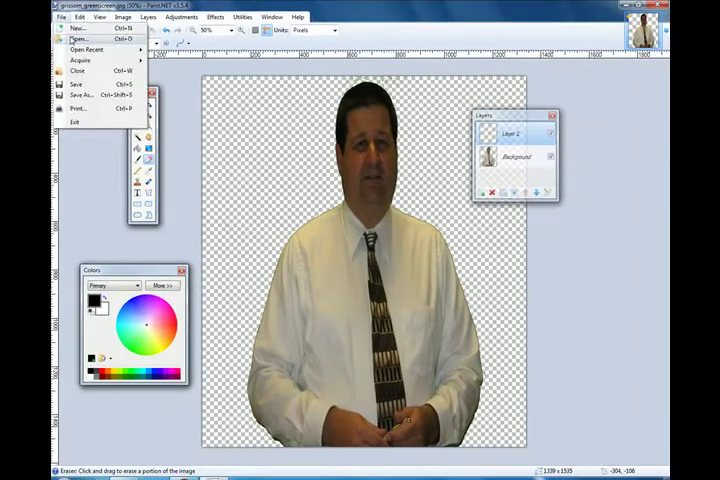
pyautogui.click(78, 39)
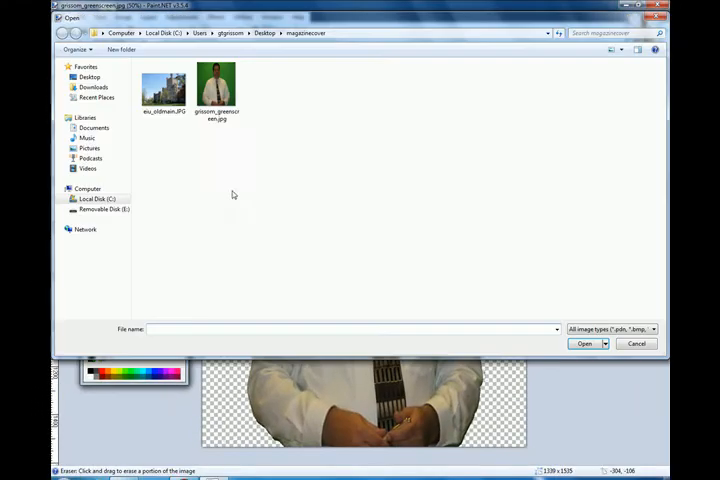
pyautogui.click(166, 102)
pyautogui.moveTo(163, 92)
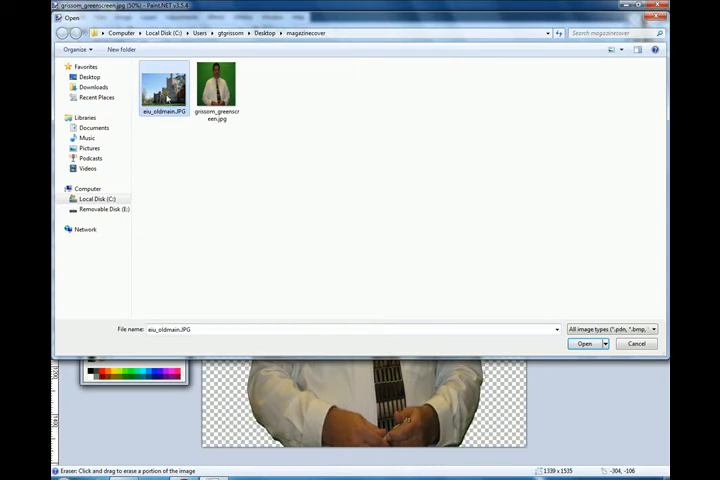
pyautogui.doubleClick(163, 97)
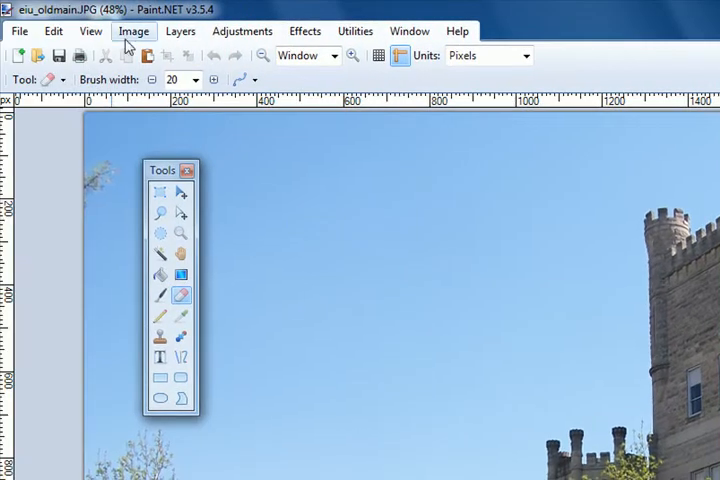
# Resize the castle photo to 2304 × 1728 pixels via Image > Resize
pyautogui.click(130, 33)
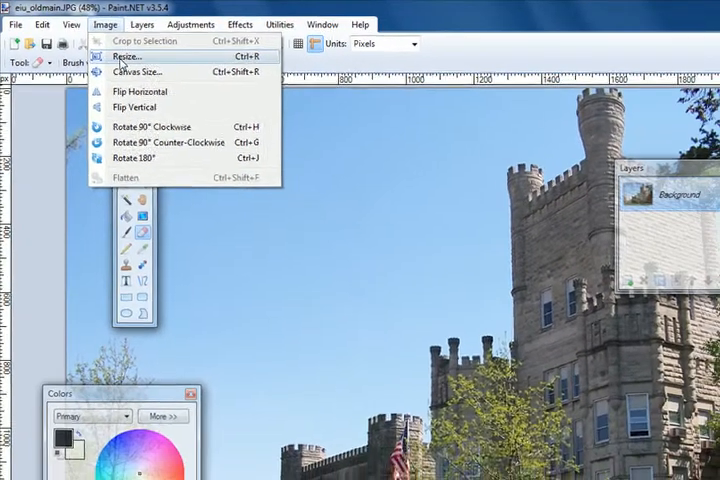
pyautogui.click(121, 57)
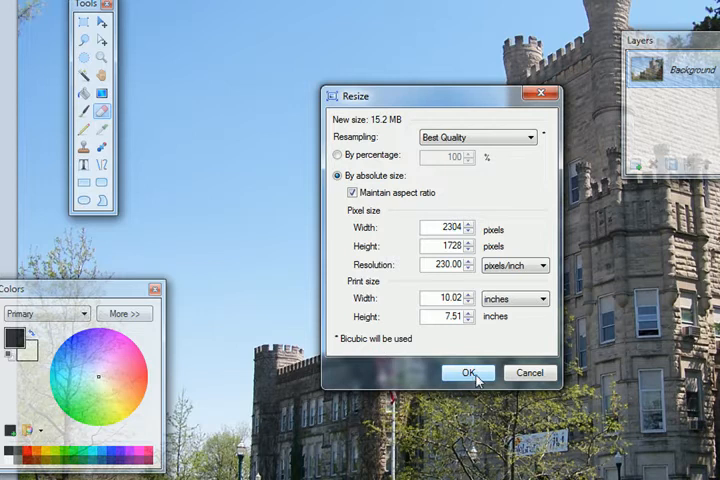
pyautogui.click(477, 379)
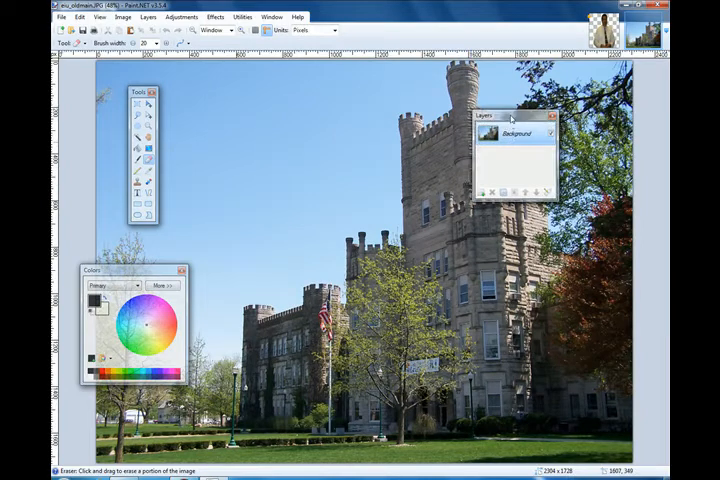
# Switch back to the man's image and make Layer 2 the active paste target
pyautogui.moveTo(512, 119); pyautogui.dragTo(540, 142)
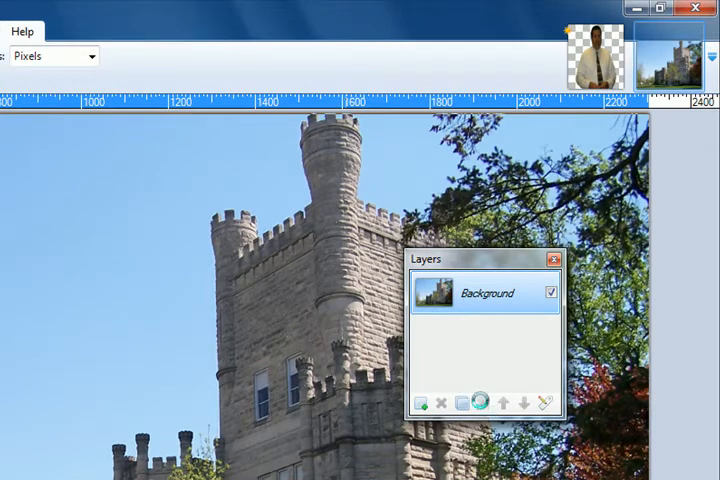
pyautogui.click(598, 62)
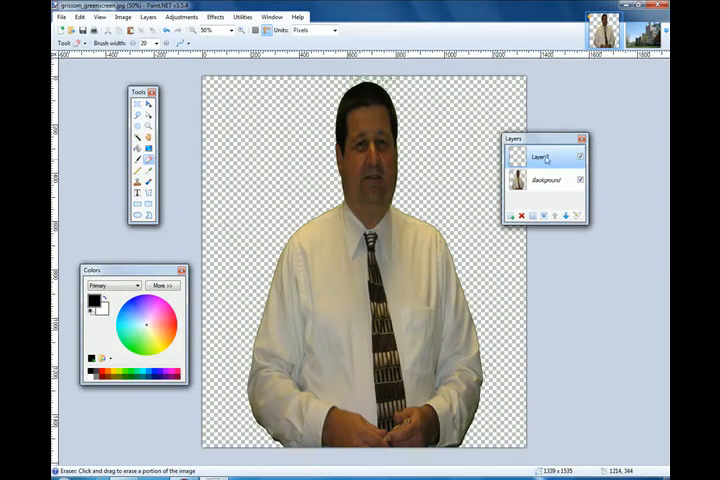
pyautogui.click(540, 188)
pyautogui.click(541, 157)
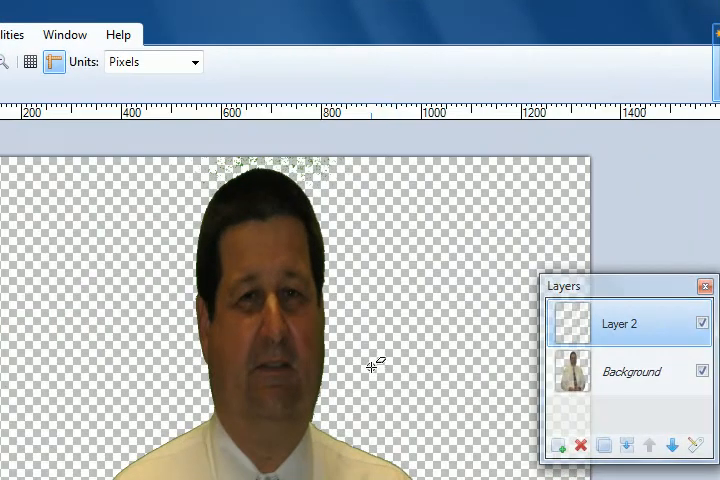
# Paste the Old Main photo onto Layer 2 without enlarging the canvas
pyautogui.hotkey('ctrl', 'v')
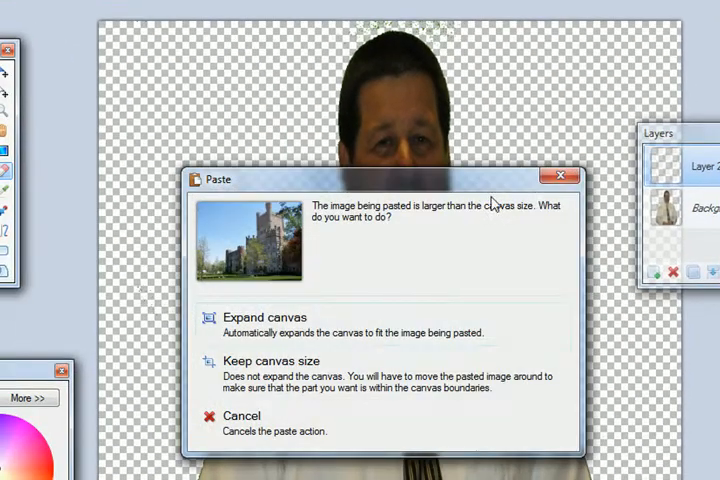
pyautogui.moveTo(355, 183); pyautogui.dragTo(400, 83)
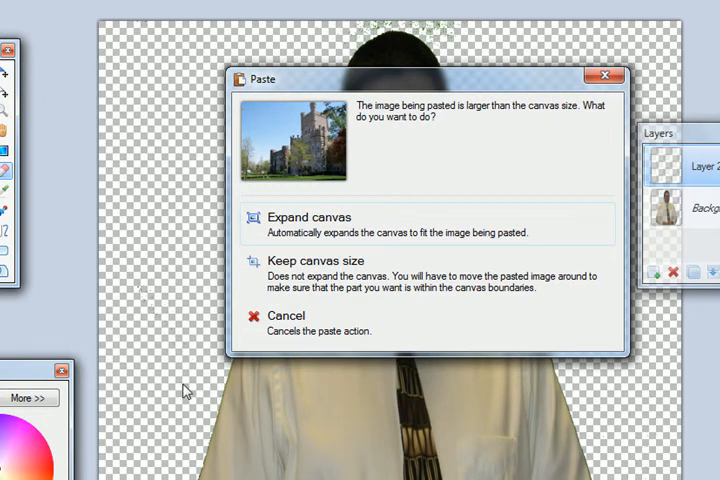
pyautogui.click(311, 268)
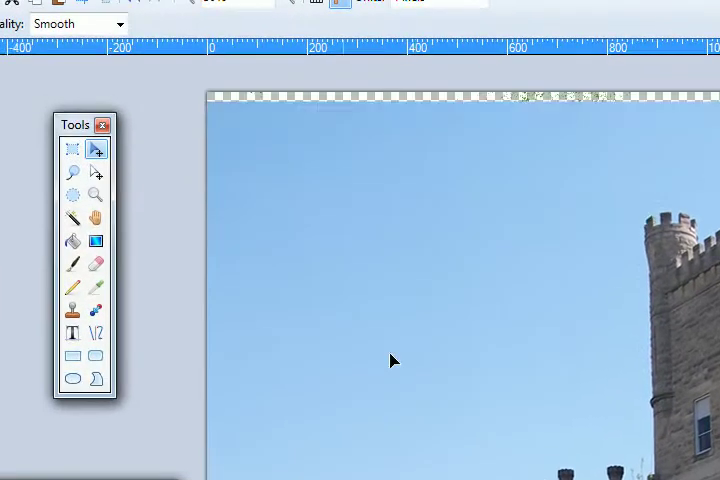
# Position the castle photo and stretch it down so it covers the whole canvas
pyautogui.moveTo(390, 360)
pyautogui.mouseDown()
pyautogui.moveTo(418, 404)
pyautogui.moveTo(691, 423)
pyautogui.moveTo(538, 305)
pyautogui.moveTo(501, 313)
pyautogui.moveTo(631, 381)
pyautogui.mouseUp()
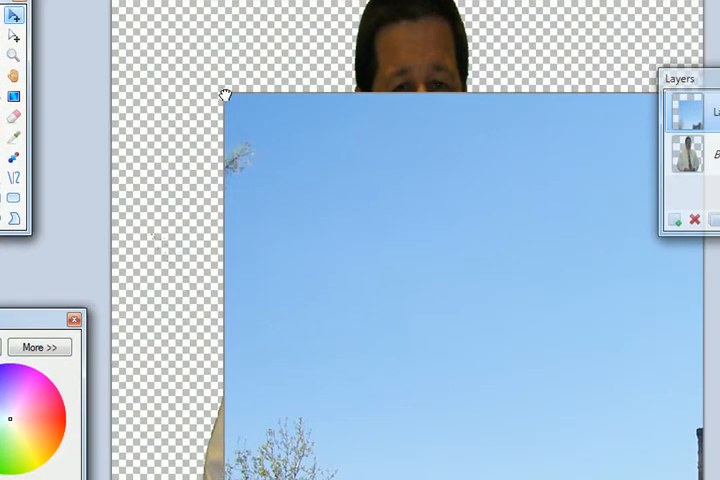
pyautogui.moveTo(232, 101)
pyautogui.mouseDown()
pyautogui.moveTo(344, 181)
pyautogui.moveTo(246, 100)
pyautogui.mouseUp()
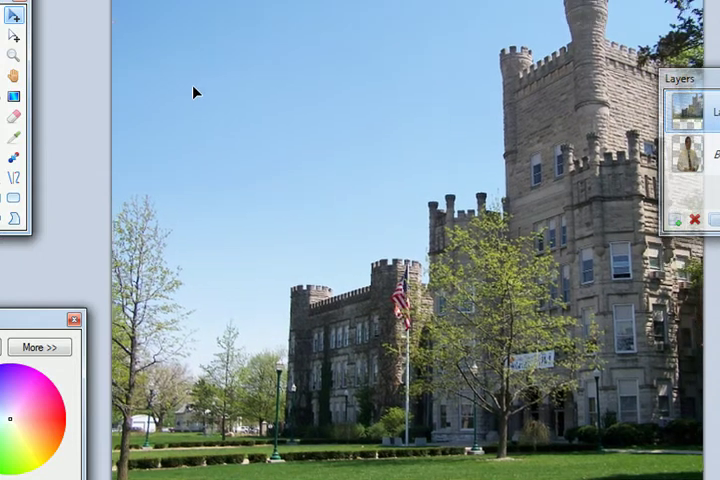
pyautogui.moveTo(227, 112); pyautogui.dragTo(200, 66)
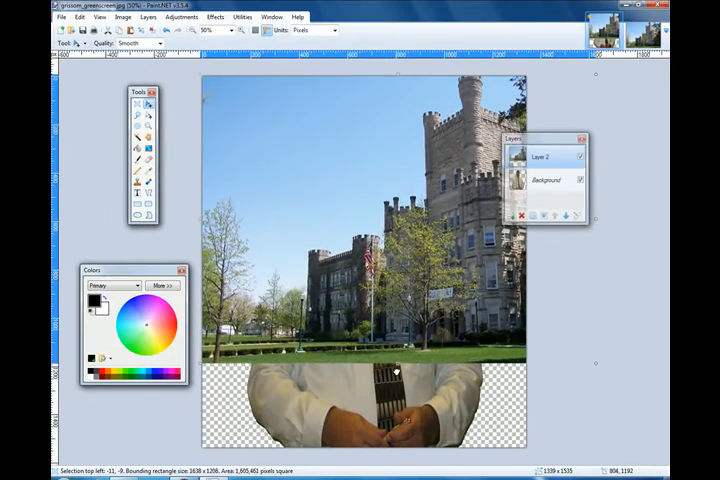
pyautogui.moveTo(396, 372); pyautogui.dragTo(405, 418)
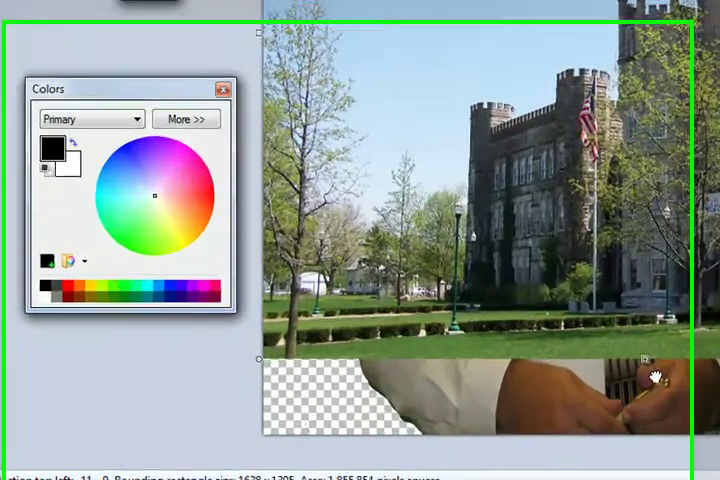
pyautogui.moveTo(655, 377)
pyautogui.mouseDown()
pyautogui.moveTo(689, 451)
pyautogui.moveTo(689, 443)
pyautogui.mouseUp()
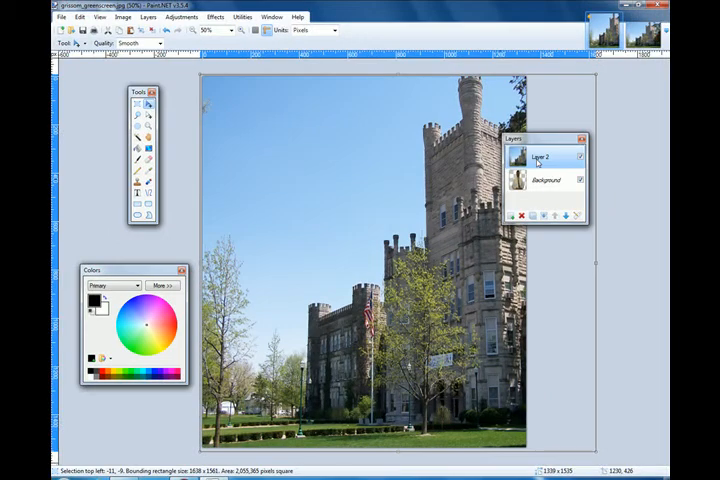
# Move the man's Background layer above the castle photo and toggle its visibility to check
pyautogui.click(544, 185)
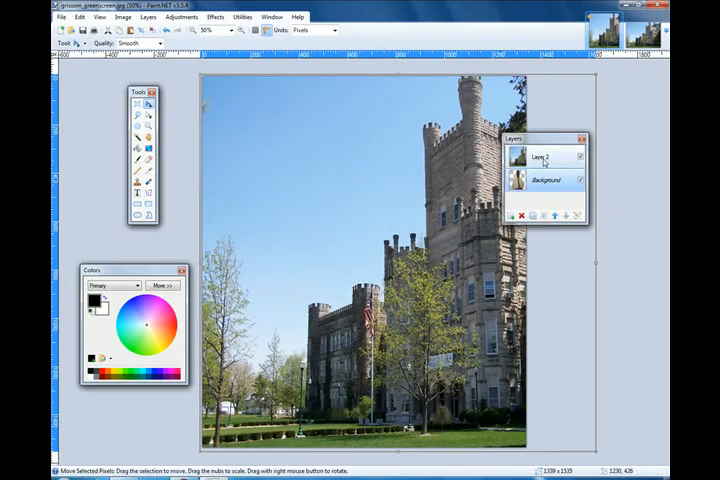
pyautogui.click(541, 159)
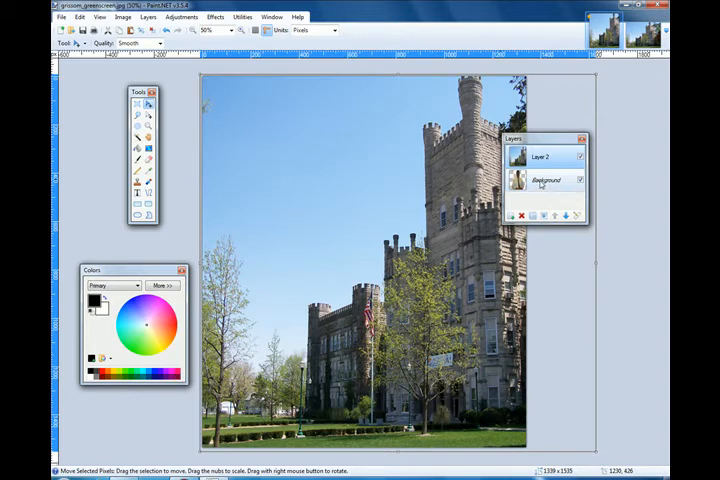
pyautogui.click(541, 184)
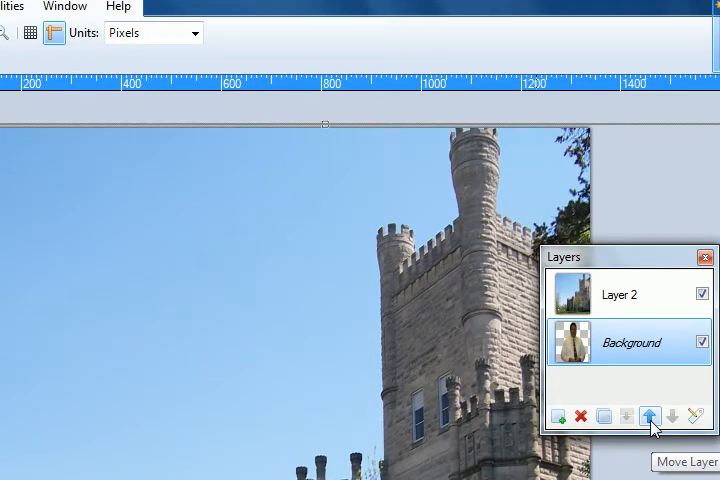
pyautogui.click(651, 420)
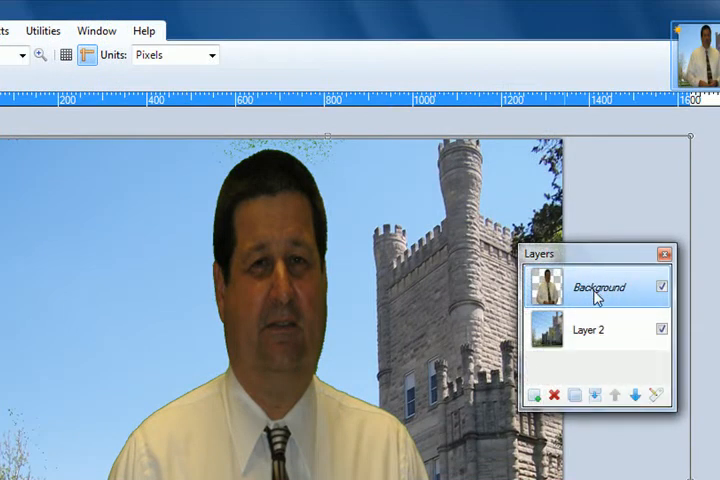
pyautogui.click(662, 287)
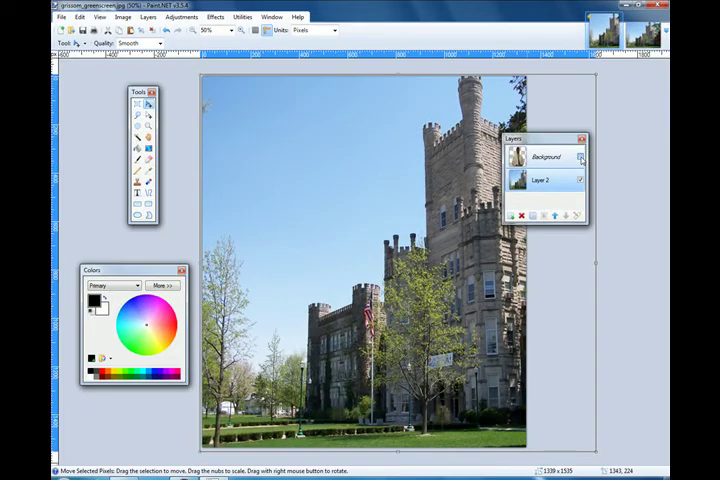
pyautogui.click(581, 157)
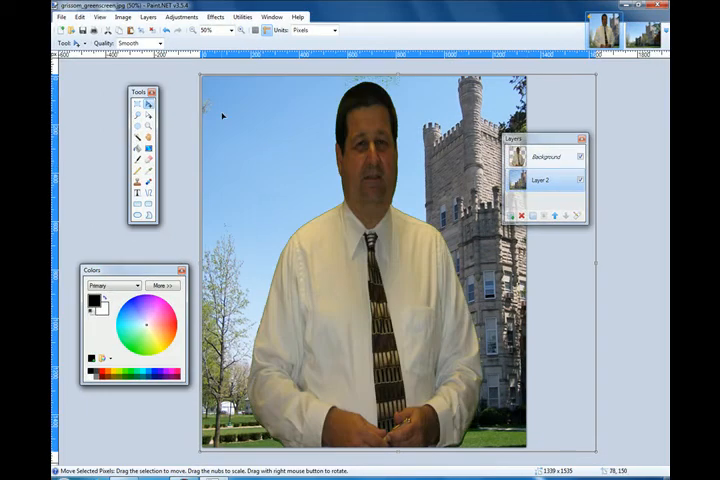
# Erase the stray green speck above the man's head with a 45-wide eraser on his layer
pyautogui.click(148, 159)
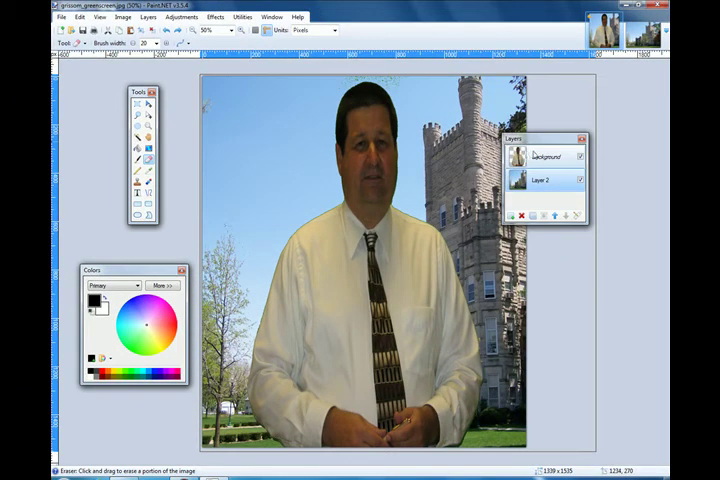
pyautogui.click(534, 155)
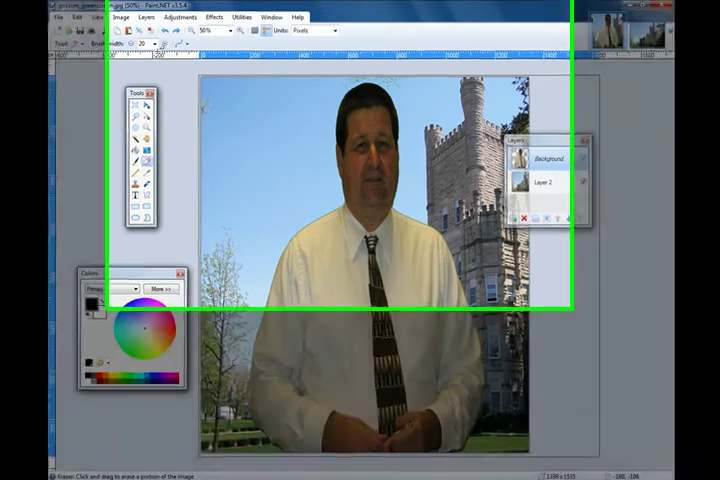
pyautogui.click(156, 43)
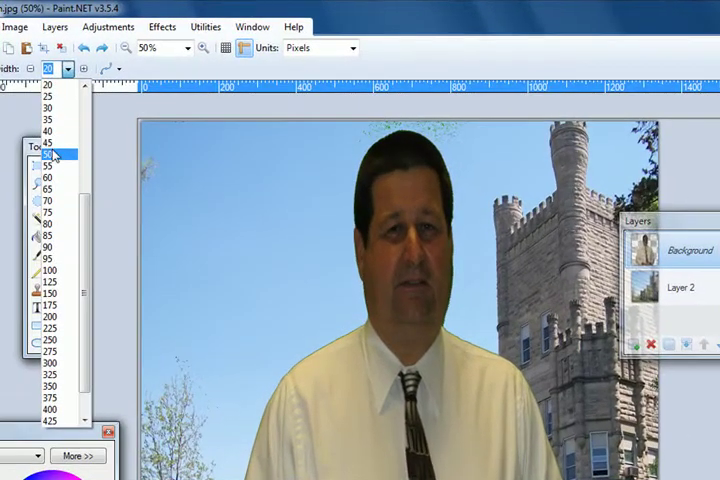
pyautogui.click(48, 142)
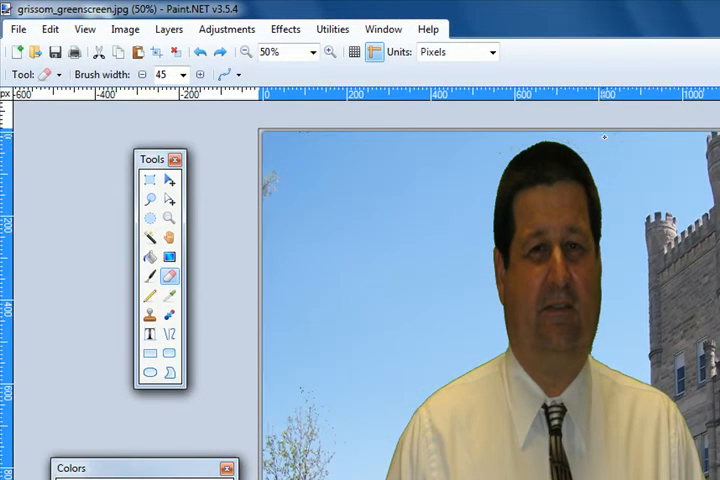
pyautogui.click(482, 162)
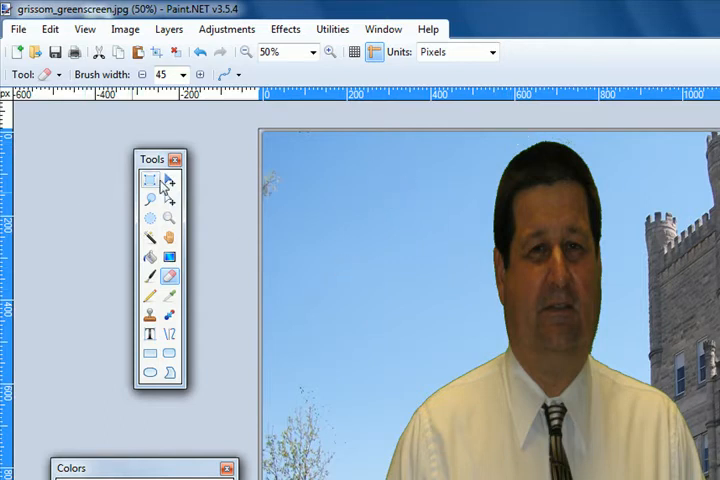
pyautogui.click(169, 180)
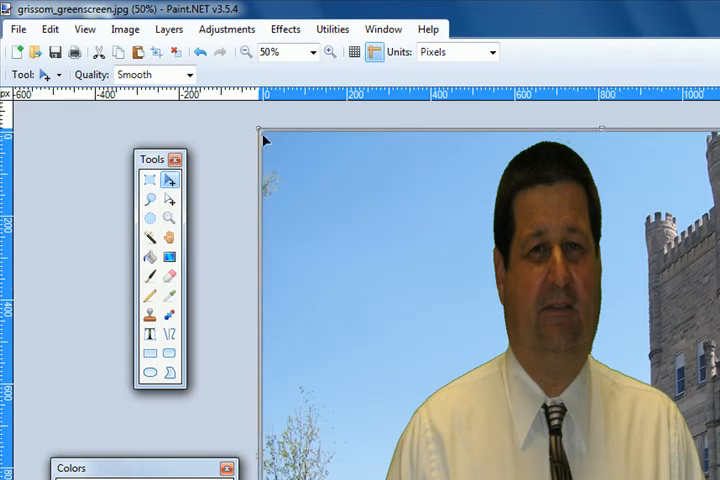
# Drag the man toward the lower left of the photo and squeeze him narrower
pyautogui.moveTo(258, 133); pyautogui.dragTo(462, 311)
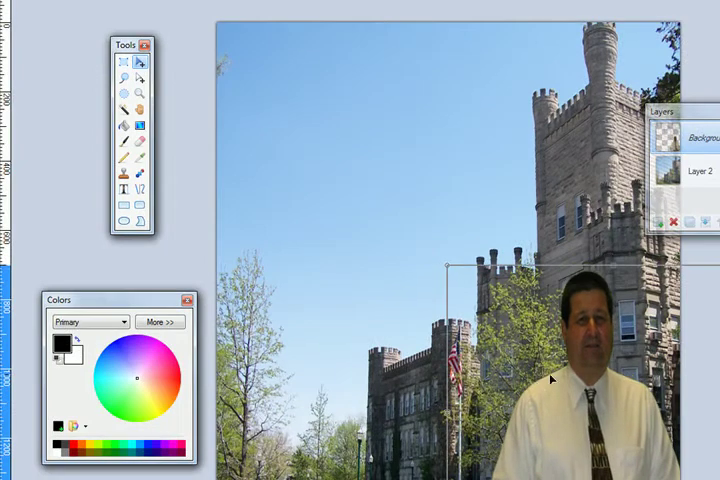
pyautogui.moveTo(462, 311)
pyautogui.mouseDown()
pyautogui.moveTo(576, 440)
pyautogui.moveTo(370, 426)
pyautogui.moveTo(307, 431)
pyautogui.moveTo(309, 456)
pyautogui.mouseUp()
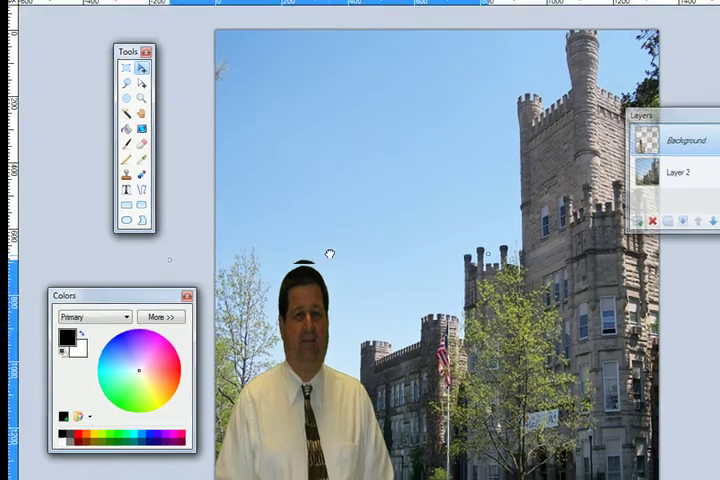
pyautogui.moveTo(338, 282)
pyautogui.mouseDown()
pyautogui.moveTo(276, 101)
pyautogui.moveTo(278, 194)
pyautogui.mouseUp()
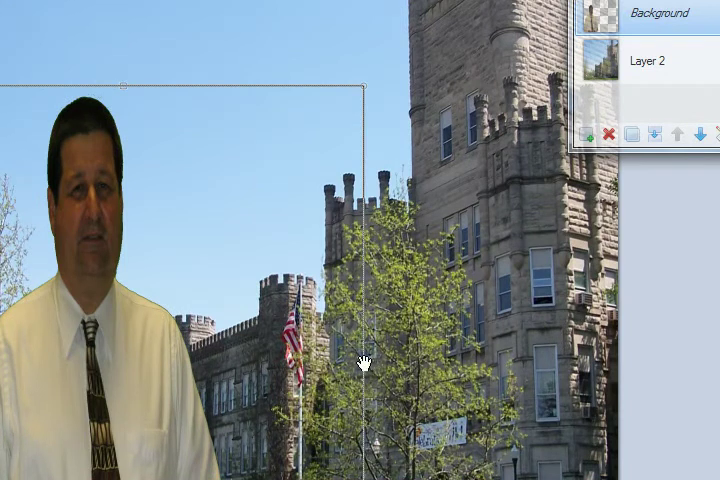
pyautogui.moveTo(363, 362)
pyautogui.mouseDown()
pyautogui.moveTo(387, 360)
pyautogui.moveTo(366, 363)
pyautogui.mouseUp()
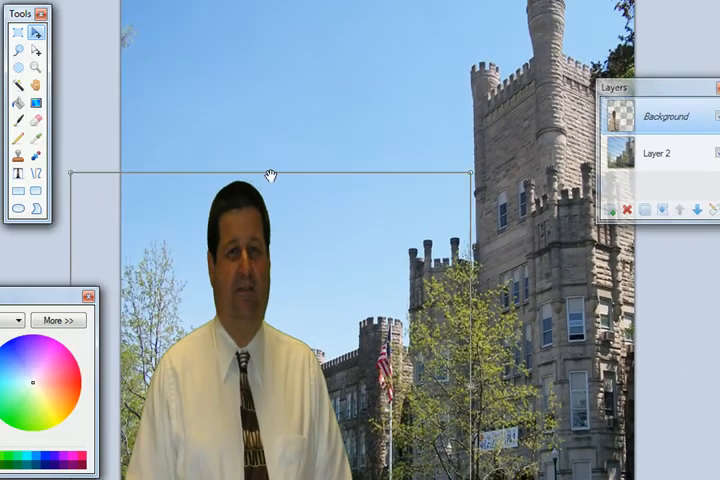
pyautogui.moveTo(270, 176); pyautogui.dragTo(268, 257)
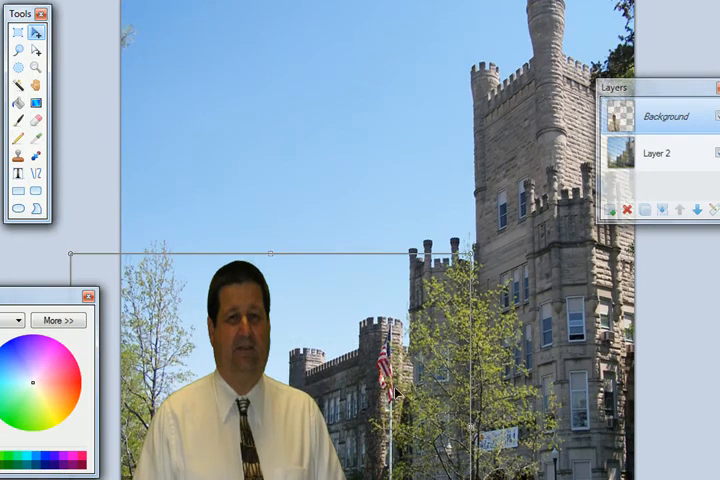
pyautogui.moveTo(473, 430); pyautogui.dragTo(424, 431)
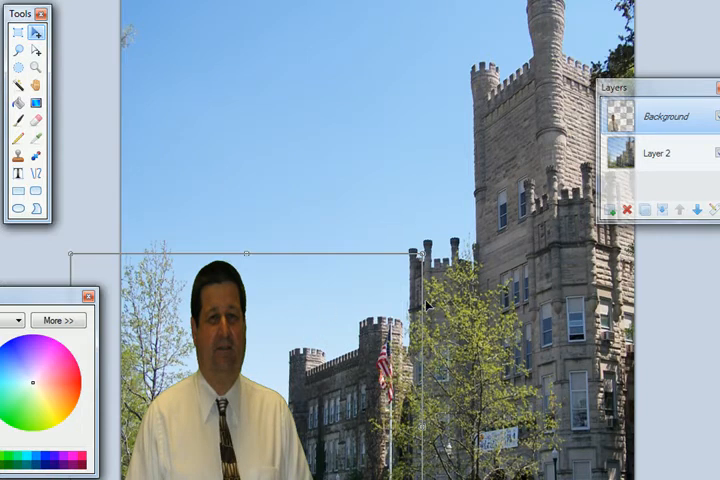
pyautogui.moveTo(657, 86); pyautogui.dragTo(604, 30)
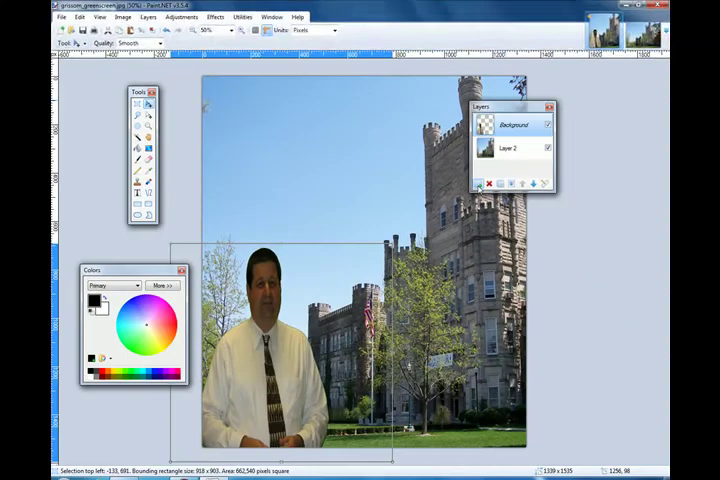
# Add a new empty Layer 3 on top and deselect via Edit > Deselect
pyautogui.click(476, 184)
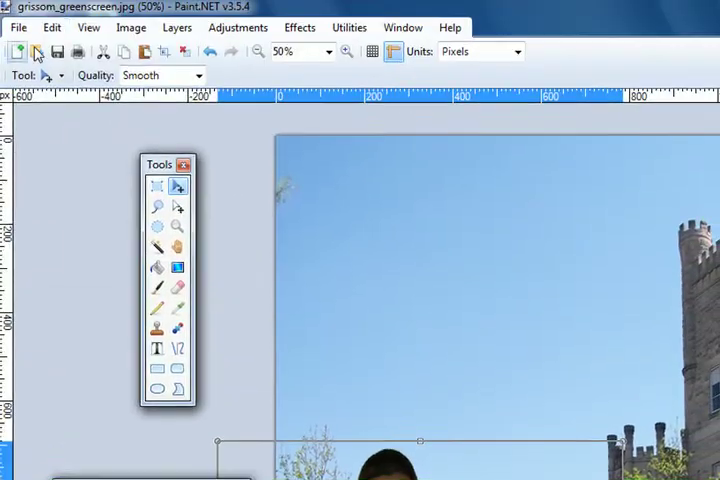
pyautogui.click(53, 32)
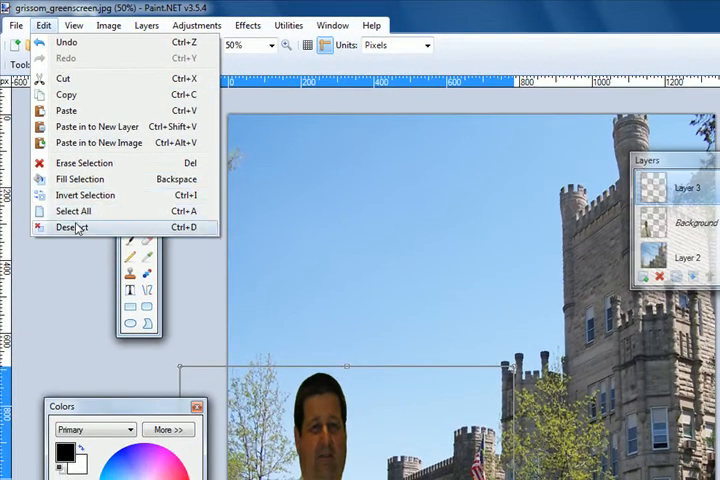
pyautogui.click(72, 228)
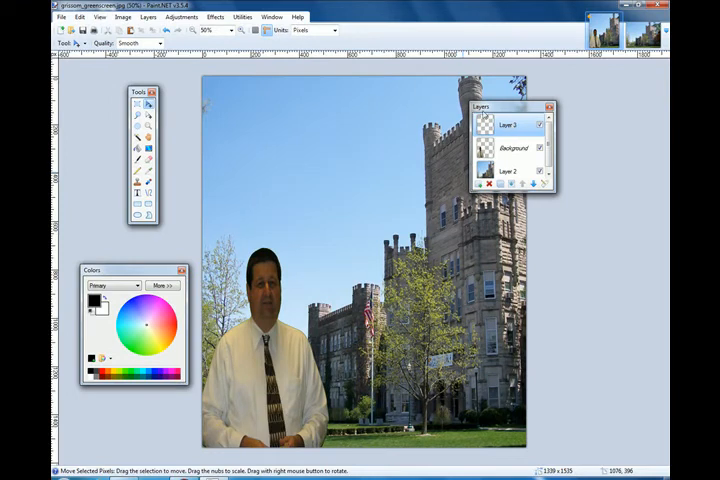
# Set the Text tool to blue Cooper Black at size 72
pyautogui.click(139, 193)
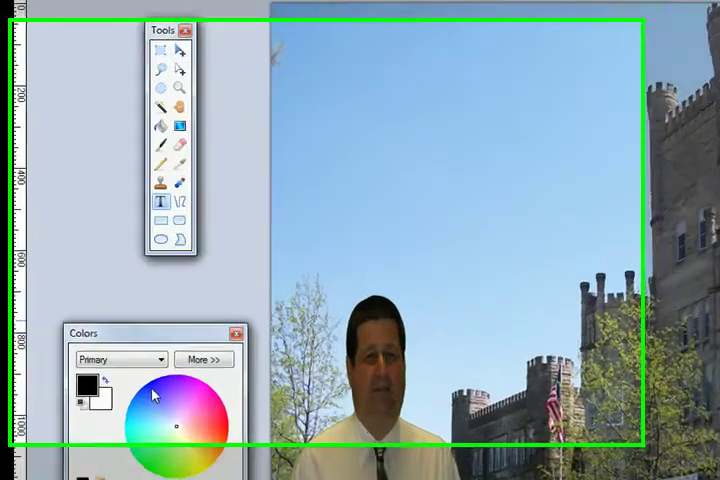
pyautogui.click(153, 396)
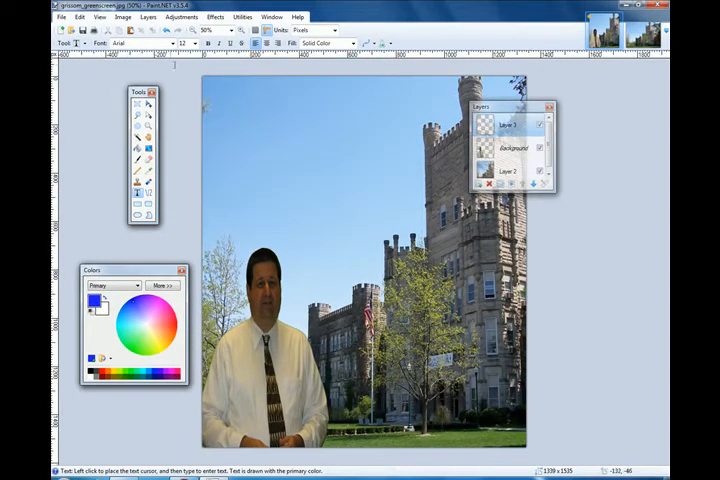
pyautogui.click(173, 43)
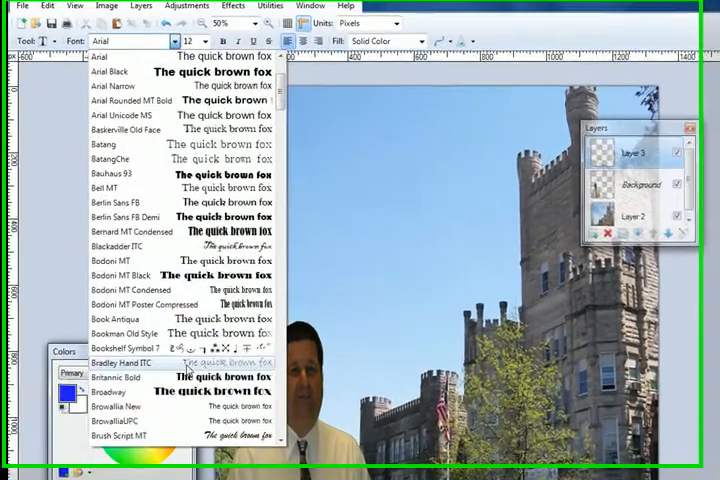
pyautogui.scroll(-4, 187, 348)
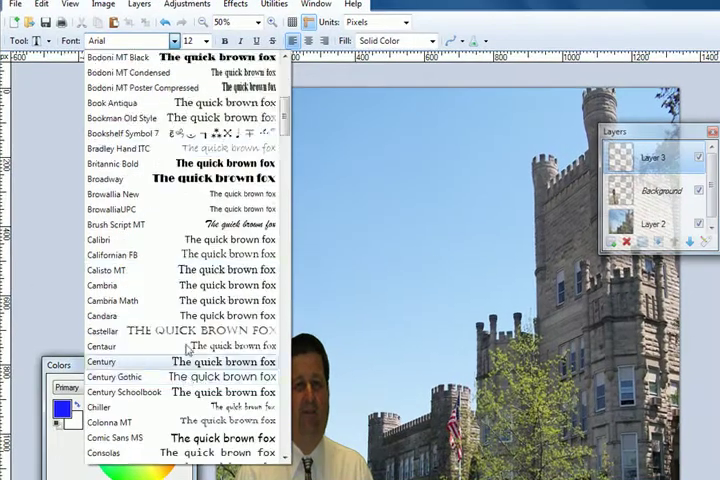
pyautogui.scroll(-5, 187, 348)
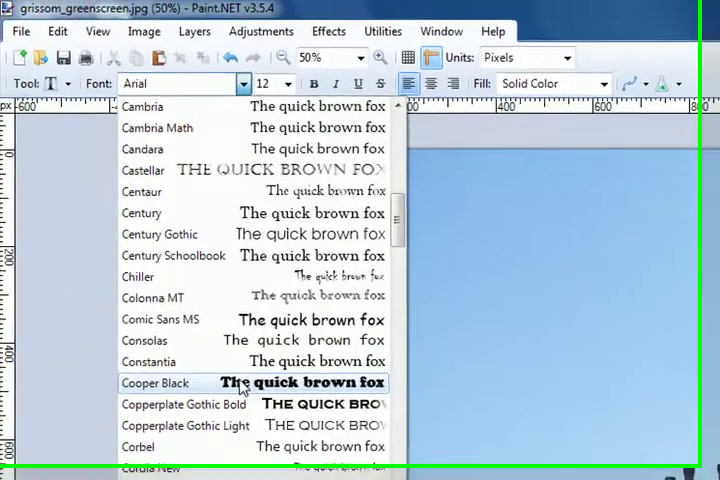
pyautogui.click(172, 255)
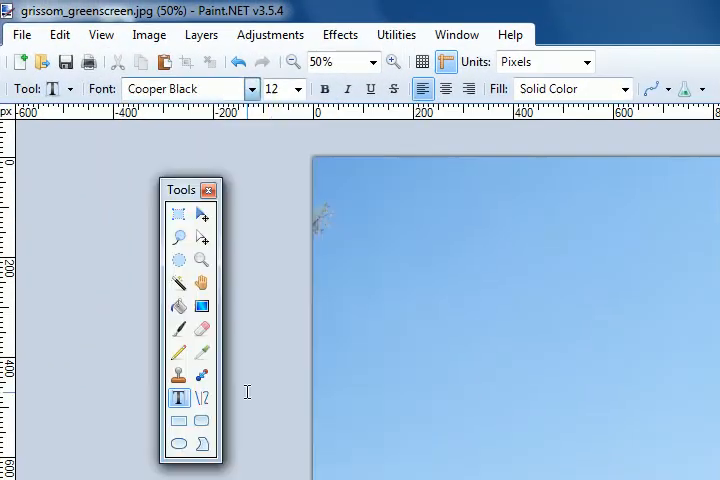
pyautogui.click(297, 89)
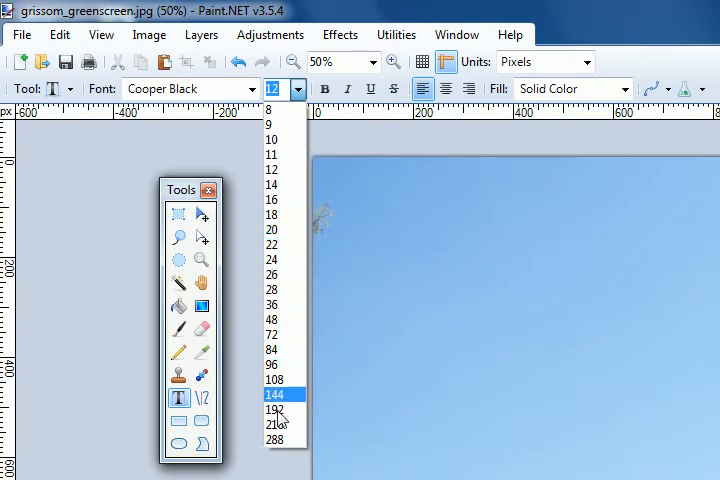
pyautogui.click(274, 336)
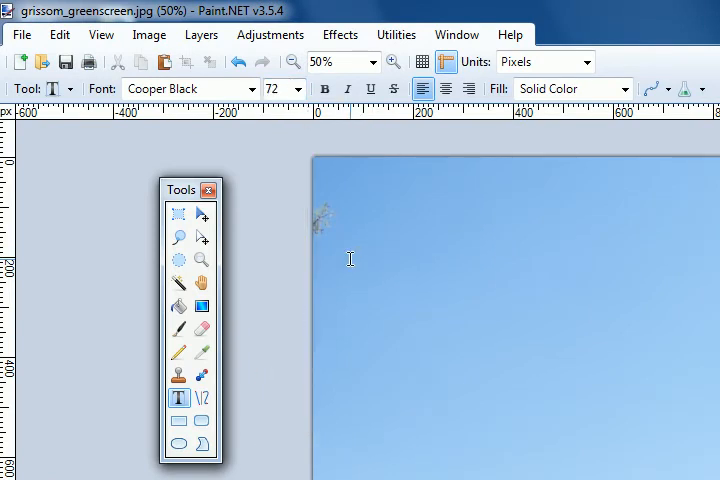
# Type the two-line title 'Welcome to' / 'EIU' onto the sky of the photo
pyautogui.click(350, 259)
pyautogui.write('We')
pyautogui.write('lcome to')
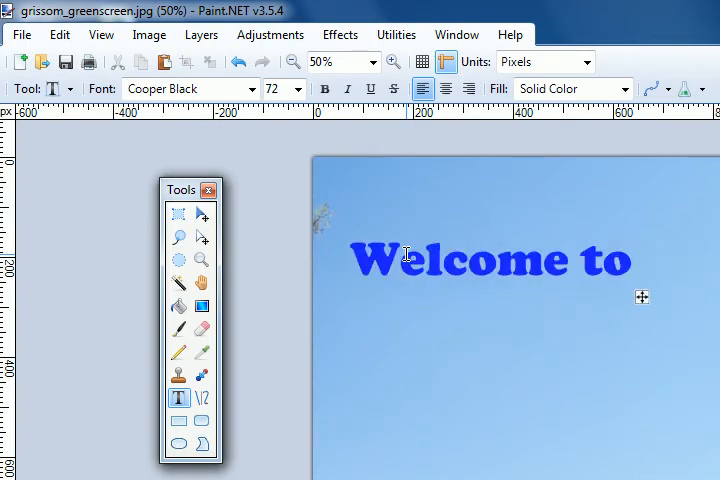
pyautogui.press('Return')
pyautogui.write('EIU')
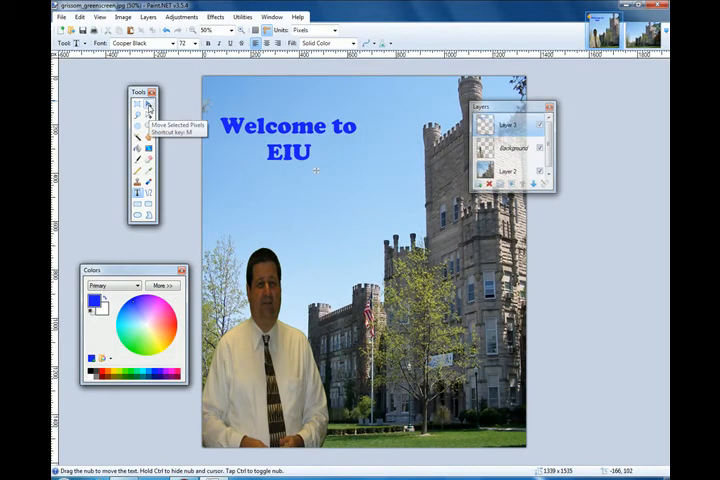
# Move the title centred in the sky near the top and drop the selection
pyautogui.click(149, 105)
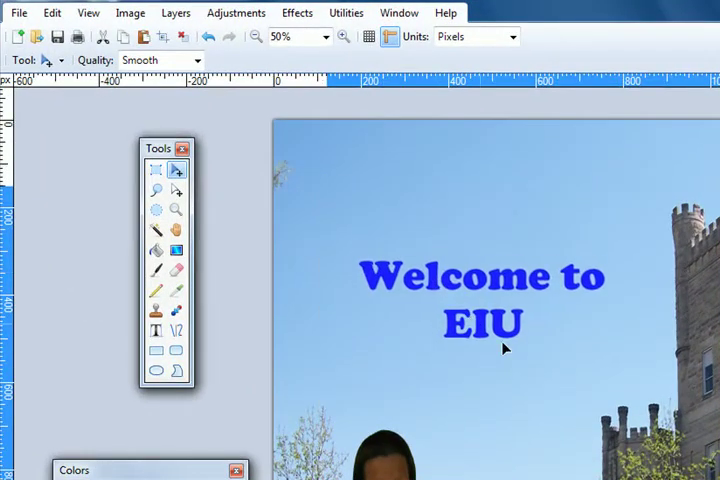
pyautogui.moveTo(430, 262)
pyautogui.mouseDown()
pyautogui.moveTo(675, 418)
pyautogui.moveTo(410, 207)
pyautogui.moveTo(421, 206)
pyautogui.mouseUp()
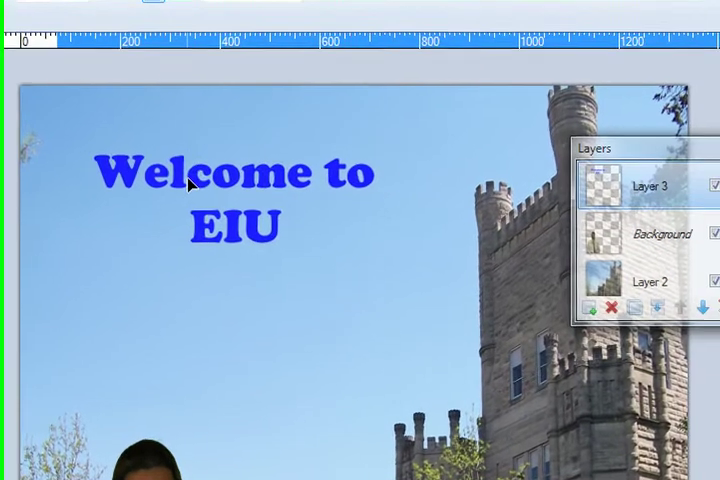
pyautogui.moveTo(190, 183); pyautogui.dragTo(190, 183)
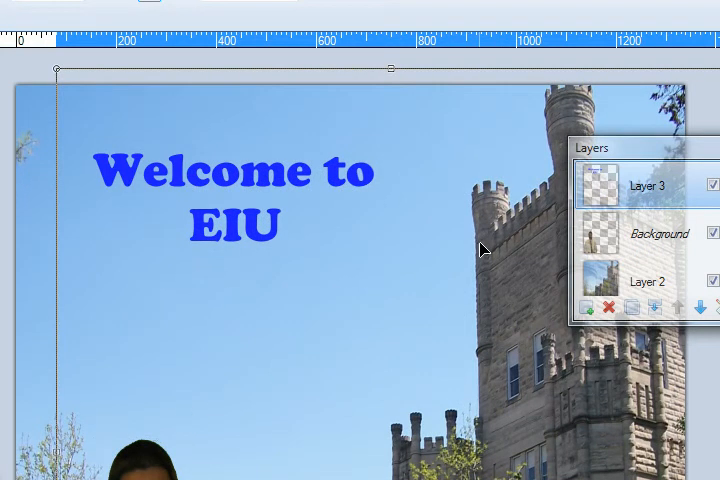
pyautogui.hotkey('ctrl', 'd')
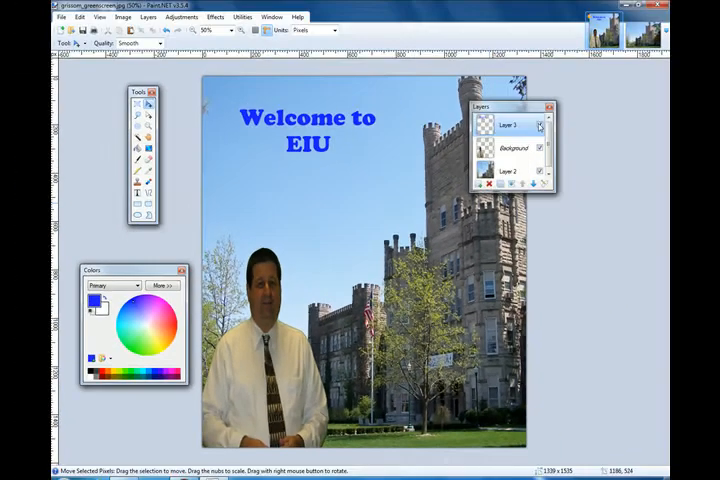
pyautogui.moveTo(522, 110); pyautogui.dragTo(506, 99)
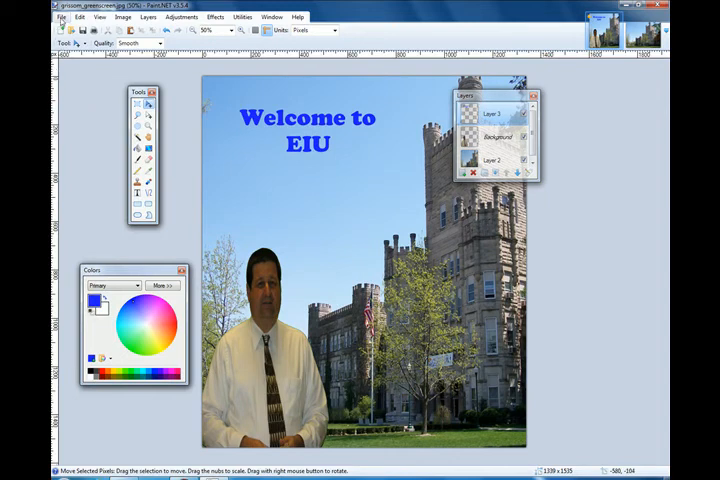
# Start Save As and browse to the Desktop magazinecover folder
pyautogui.click(61, 17)
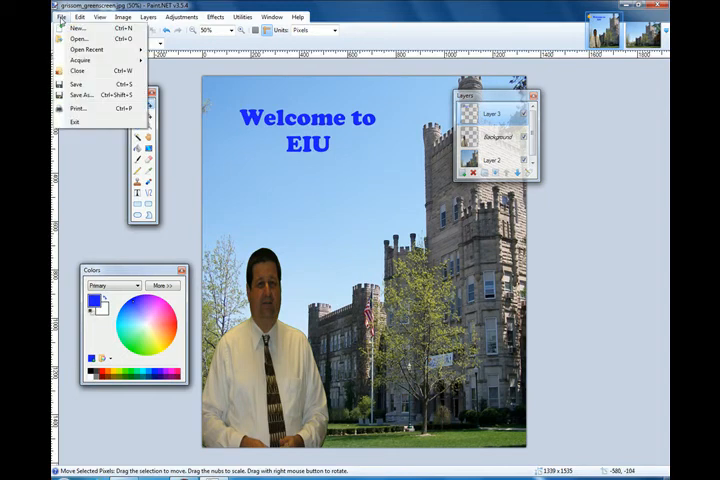
pyautogui.click(70, 95)
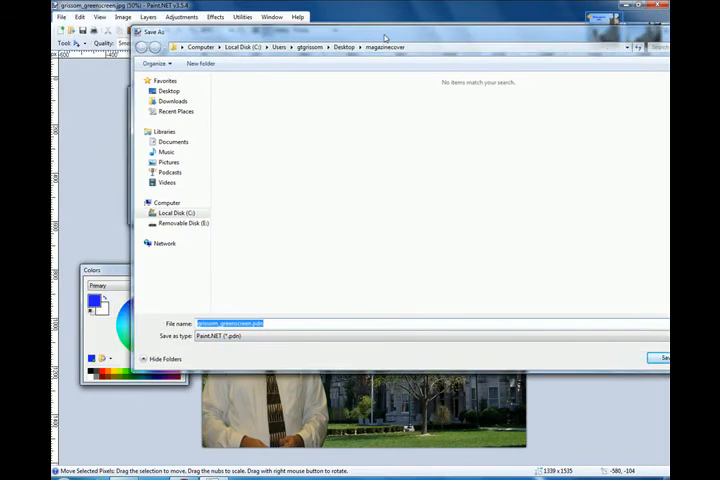
pyautogui.moveTo(272, 17)
pyautogui.mouseDown()
pyautogui.moveTo(272, 36)
pyautogui.moveTo(240, 54)
pyautogui.mouseUp()
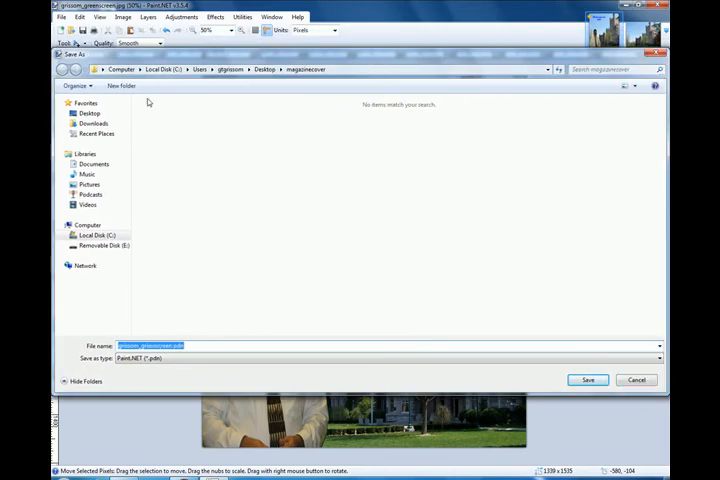
pyautogui.click(92, 113)
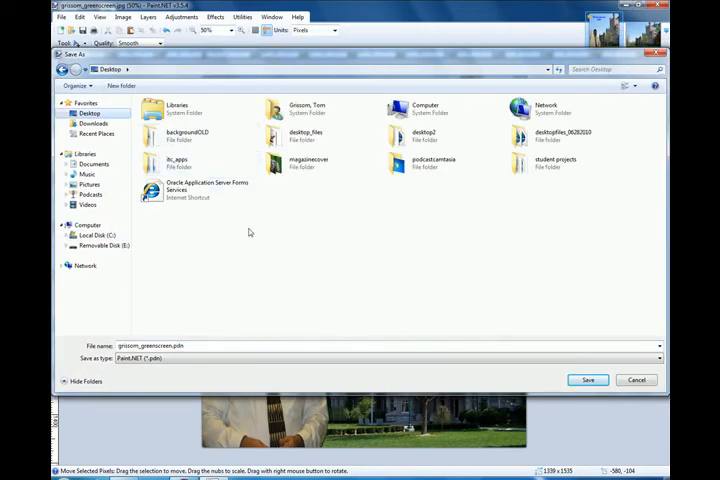
pyautogui.doubleClick(288, 165)
# Save the layered cover as magcoverPDN.pdn
pyautogui.doubleClick(186, 346)
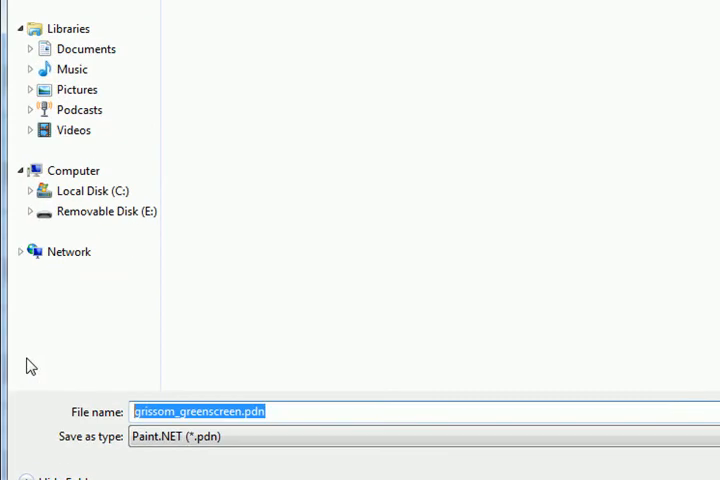
pyautogui.press('BackSpace')
pyautogui.write('magcoverPDN')
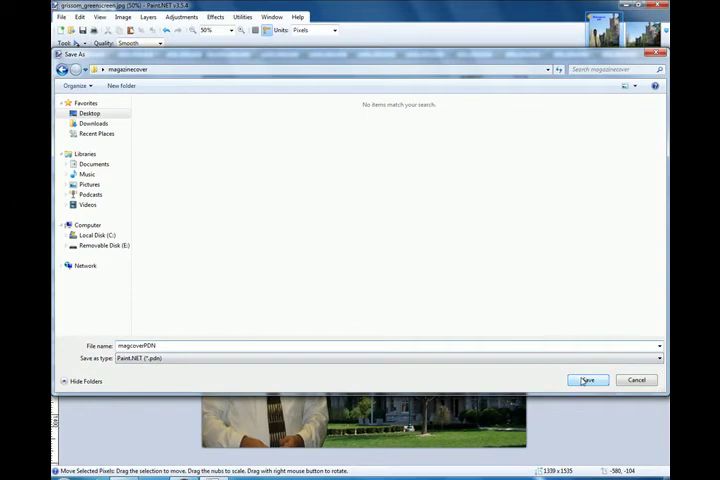
pyautogui.click(586, 381)
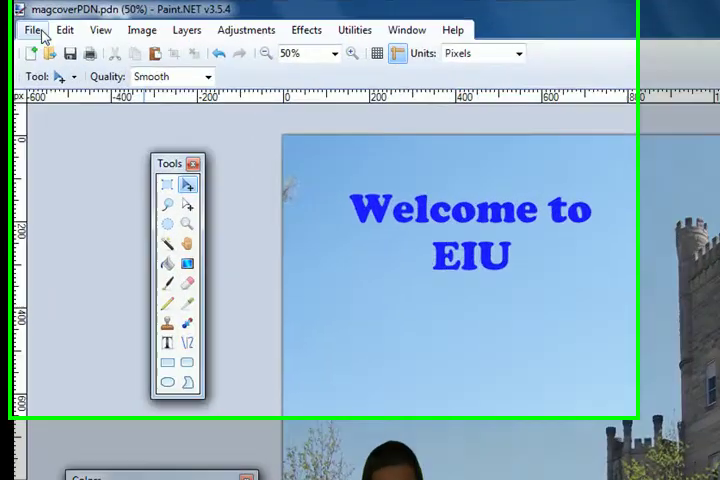
pyautogui.click(22, 36)
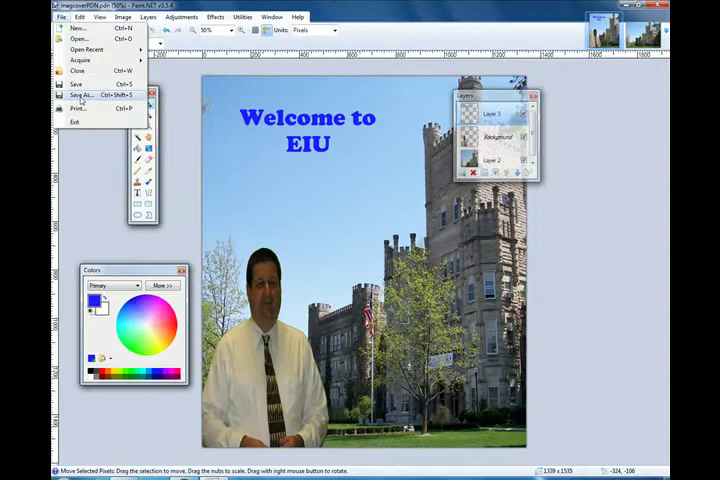
# Start a second Save As with JPEG format and rename the file magcoverJPG.jpg
pyautogui.click(76, 122)
pyautogui.click(160, 359)
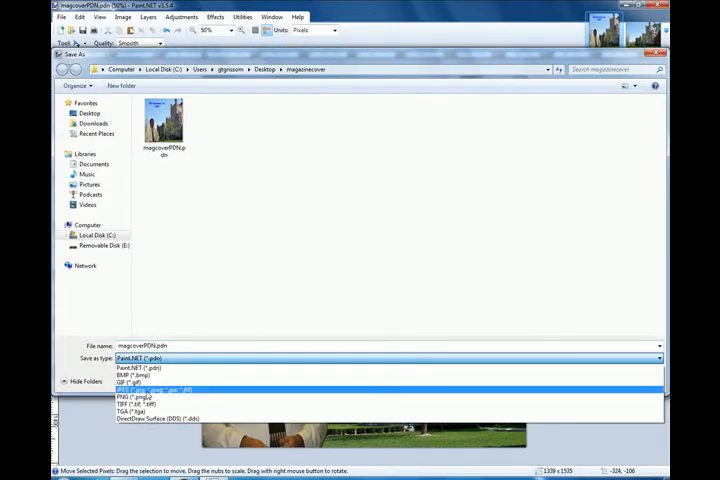
pyautogui.click(147, 390)
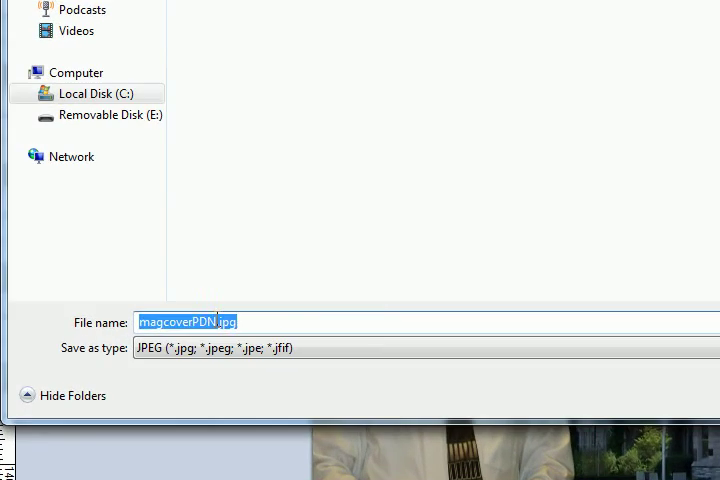
pyautogui.click(196, 328)
pyautogui.press('BackSpace')
pyautogui.press('BackSpace')
pyautogui.press('BackSpace')
pyautogui.write('JPG')
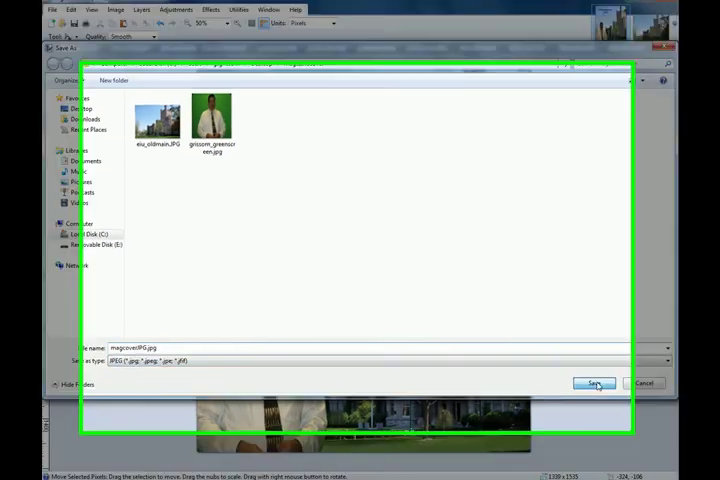
# Save the JPEG at quality 96 and flatten the layers to finish
pyautogui.click(590, 381)
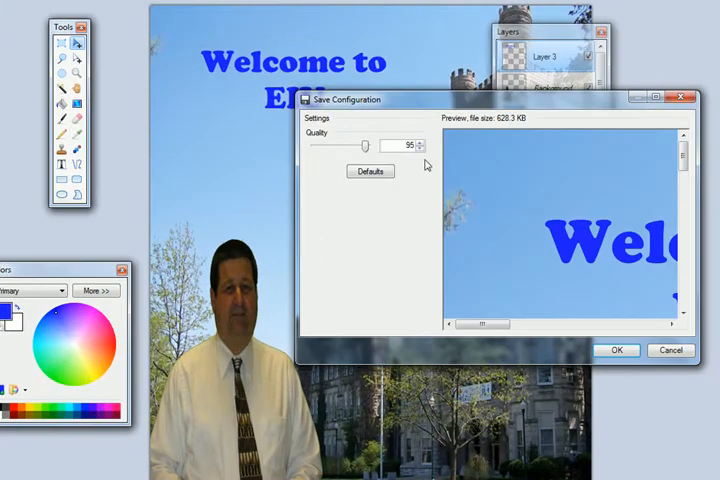
pyautogui.moveTo(430, 99); pyautogui.dragTo(245, 55)
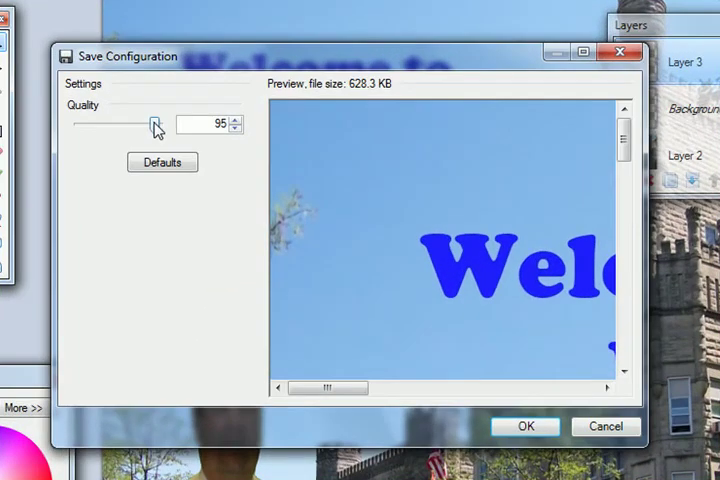
pyautogui.moveTo(155, 124); pyautogui.dragTo(131, 124)
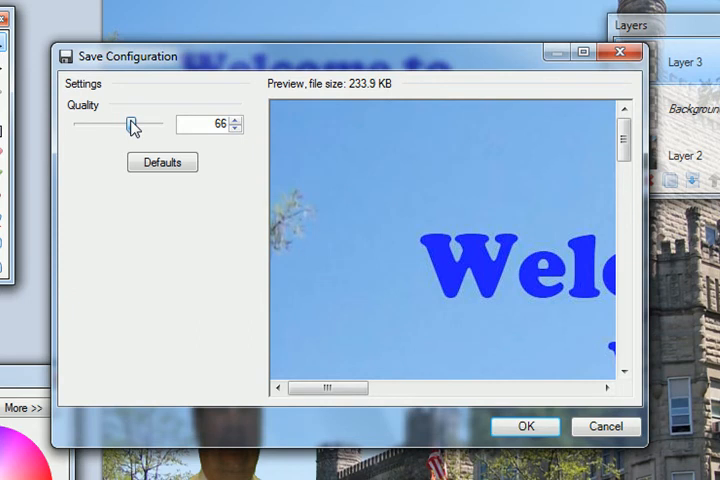
pyautogui.moveTo(131, 122); pyautogui.dragTo(162, 125)
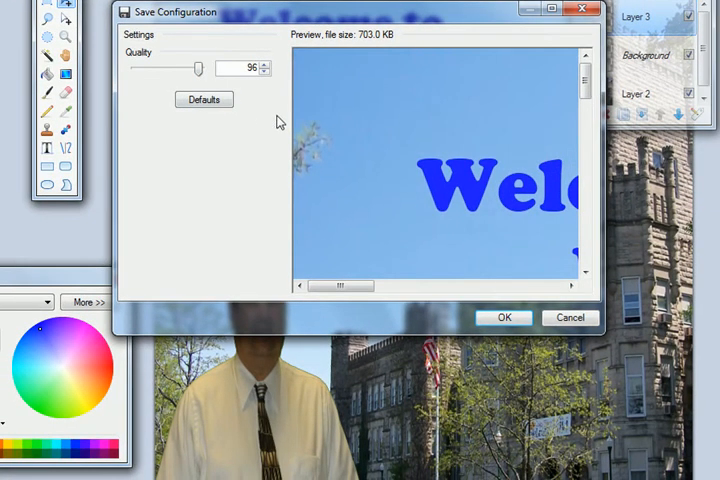
pyautogui.click(507, 320)
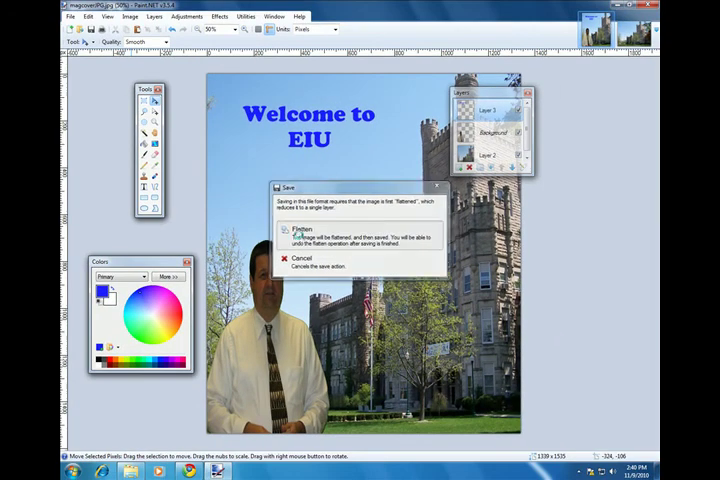
pyautogui.click(293, 238)
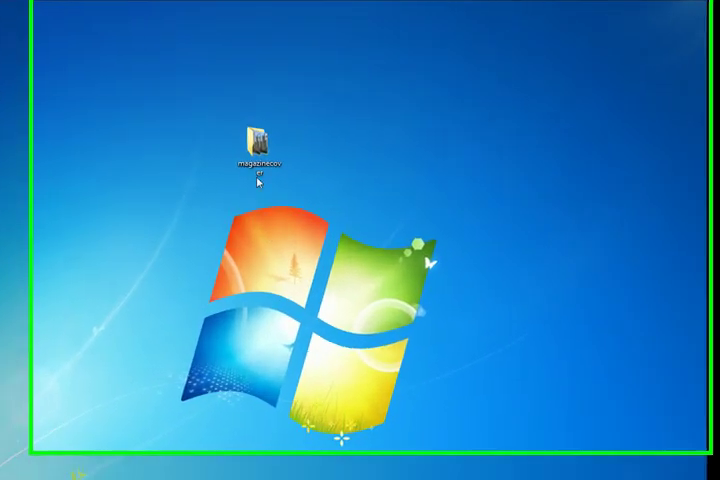
# Preview magcoverJPG.jpg from the magazinecover folder, then return to the folder showing both cover files
pyautogui.doubleClick(320, 110)
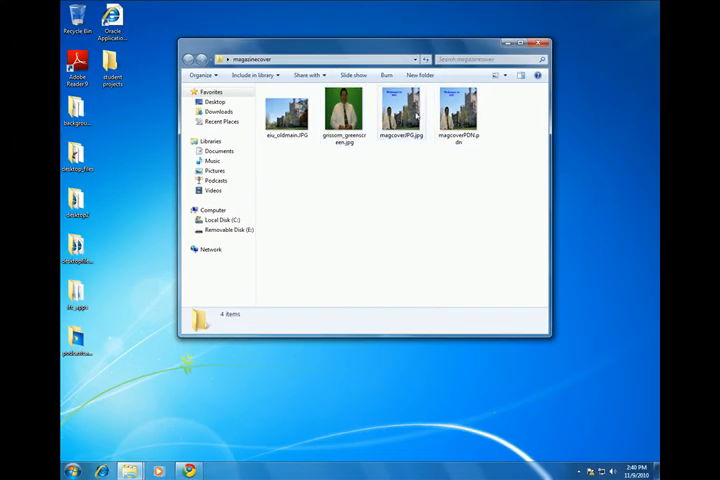
pyautogui.doubleClick(405, 112)
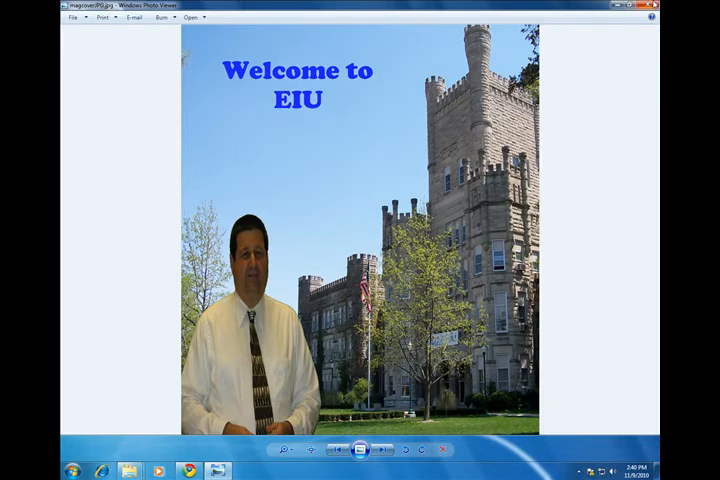
pyautogui.click(649, 6)
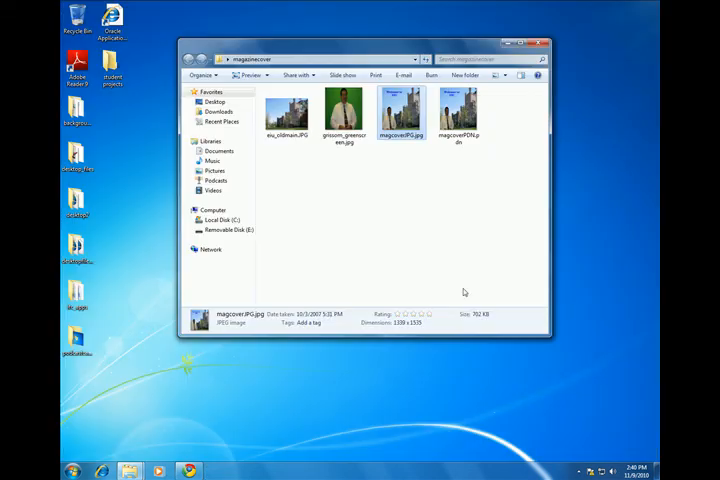
pyautogui.click(405, 240)
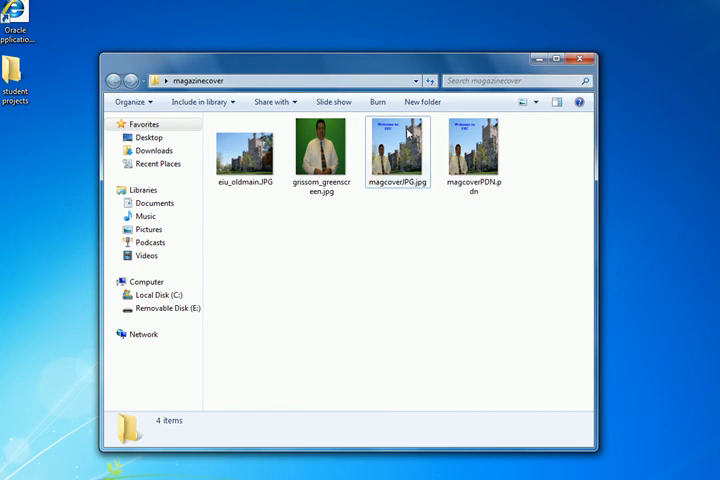
pyautogui.moveTo(376, 71); pyautogui.dragTo(373, 45)
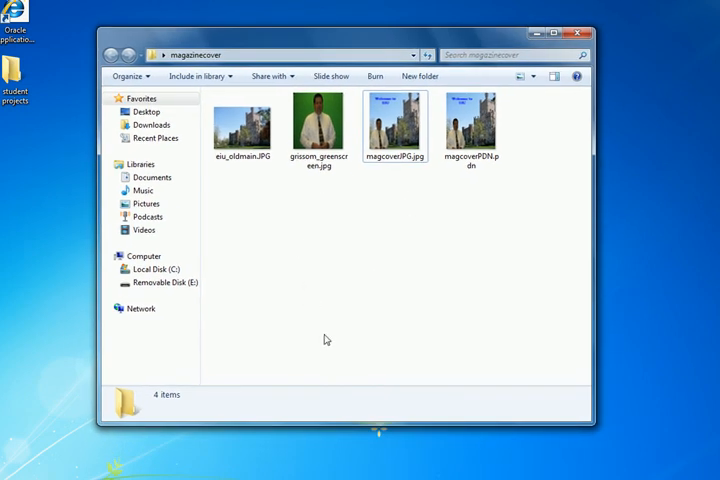